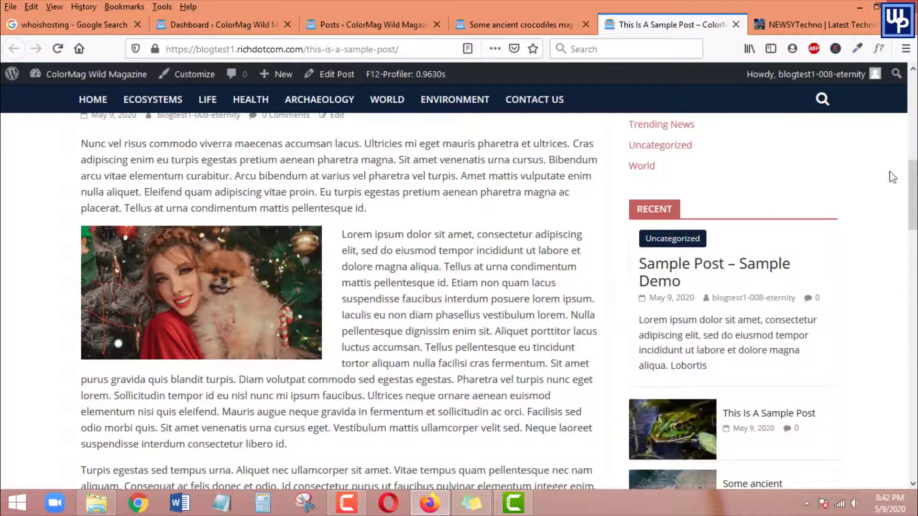
Examine how the images and text are laid out in the open sample post and the ancient crocodiles post.
left_click_drag(912, 191, 912, 250)
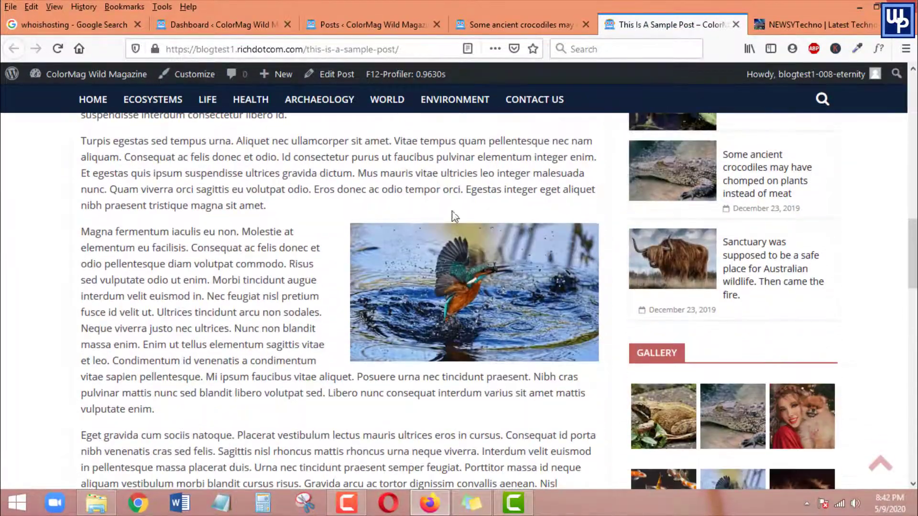
scroll(454, 217, "down", 7)
scroll(146, 356, "up", 20)
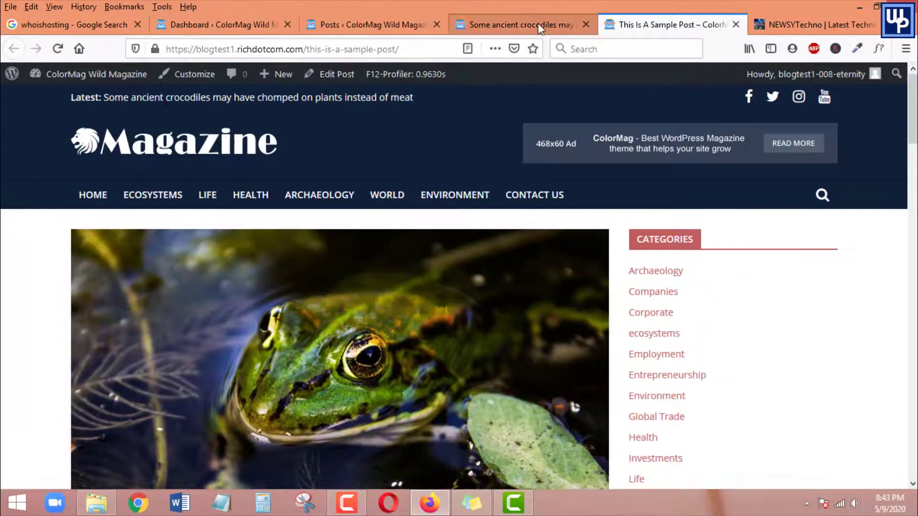
left_click(538, 27)
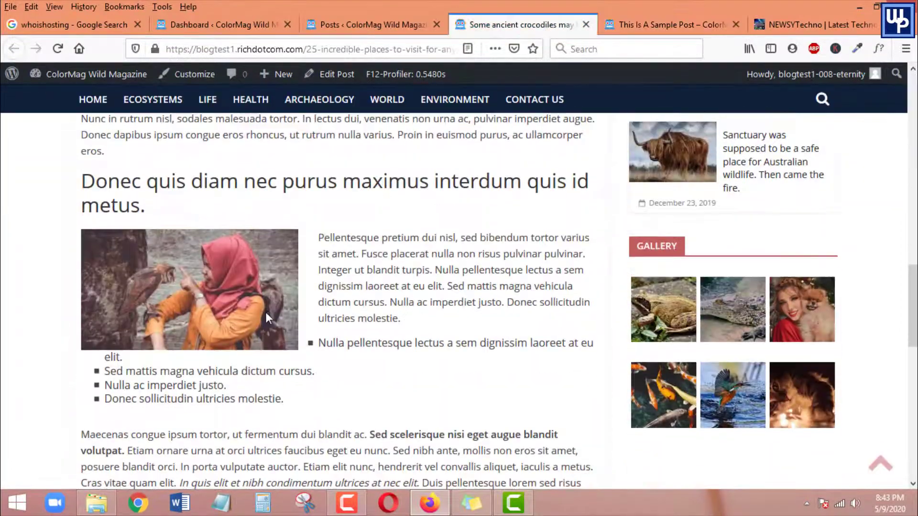
scroll(265, 311, "down", 3)
scroll(258, 328, "up", 10)
scroll(256, 301, "up", 2)
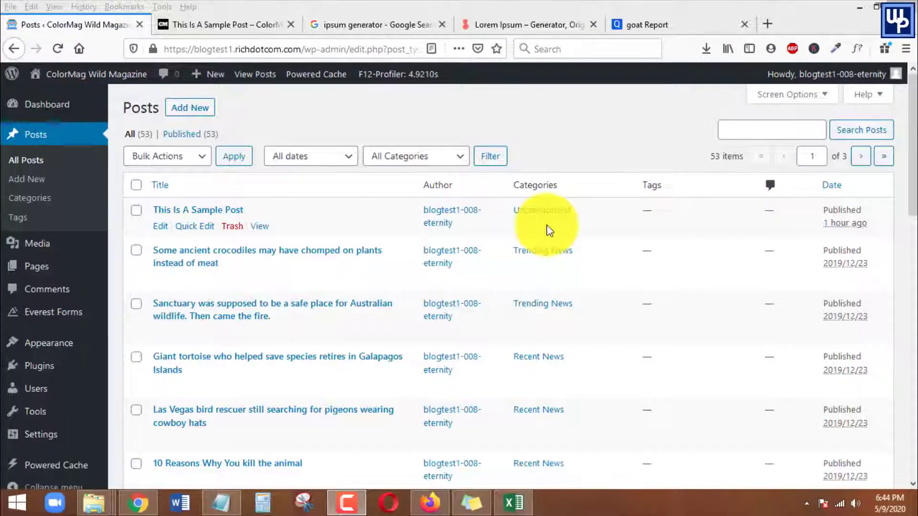
View the published post "This Is A Sample Post" in a separate tab and examine how its text wraps around the images.
left_click(616, 115)
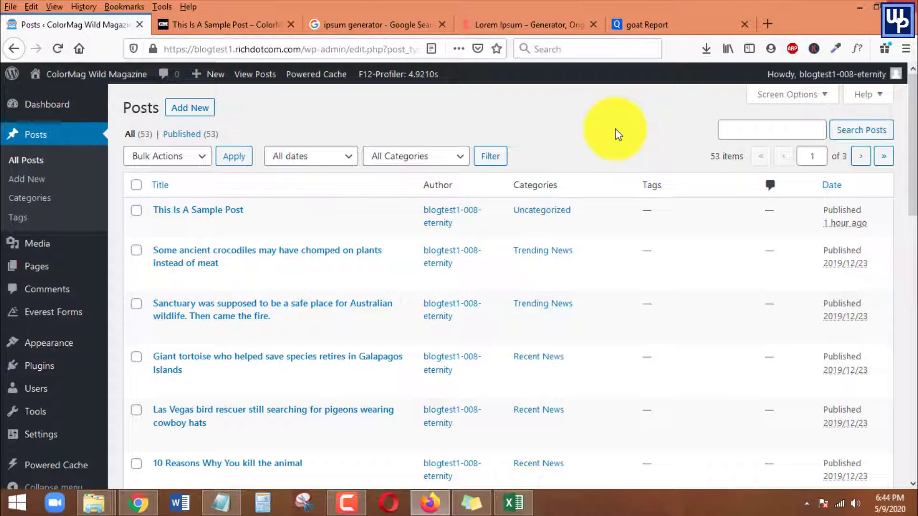
scroll(613, 136, "down", 3)
scroll(488, 194, "up", 3)
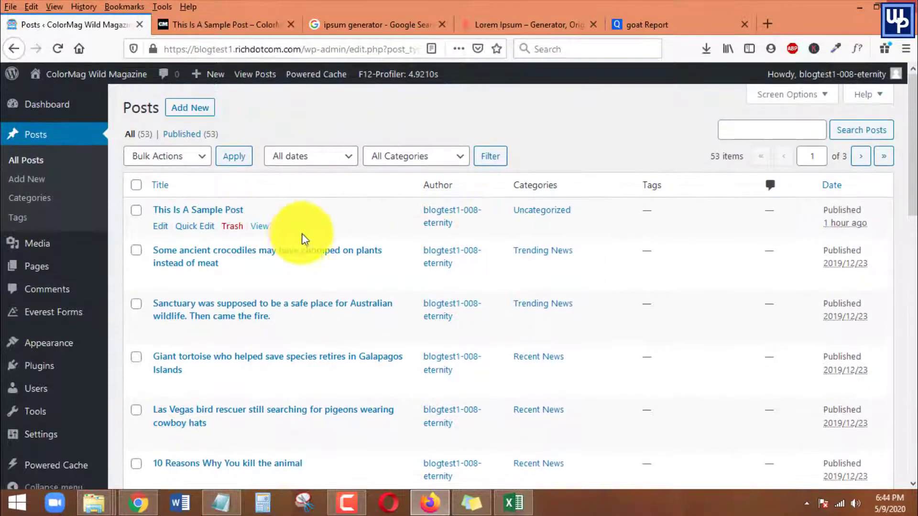
middle_click(265, 227)
left_click(218, 25)
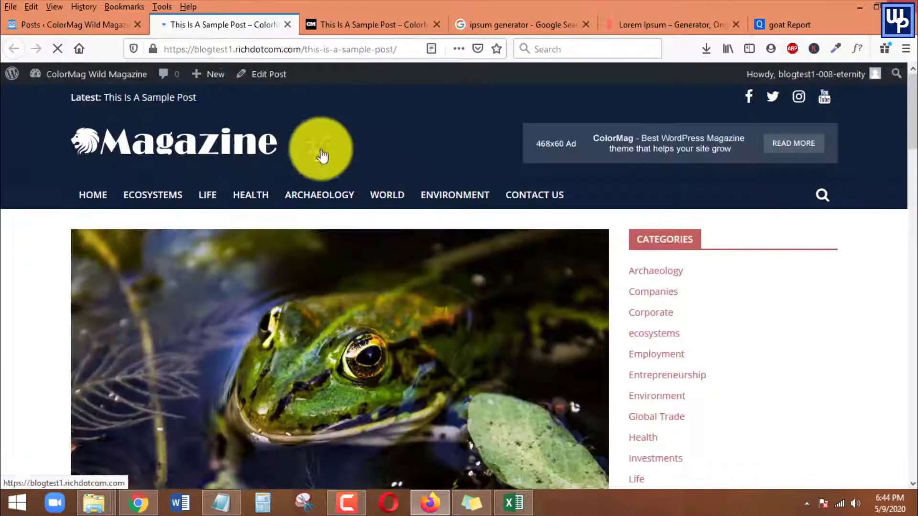
scroll(335, 172, "down", 3)
scroll(345, 195, "down", 5)
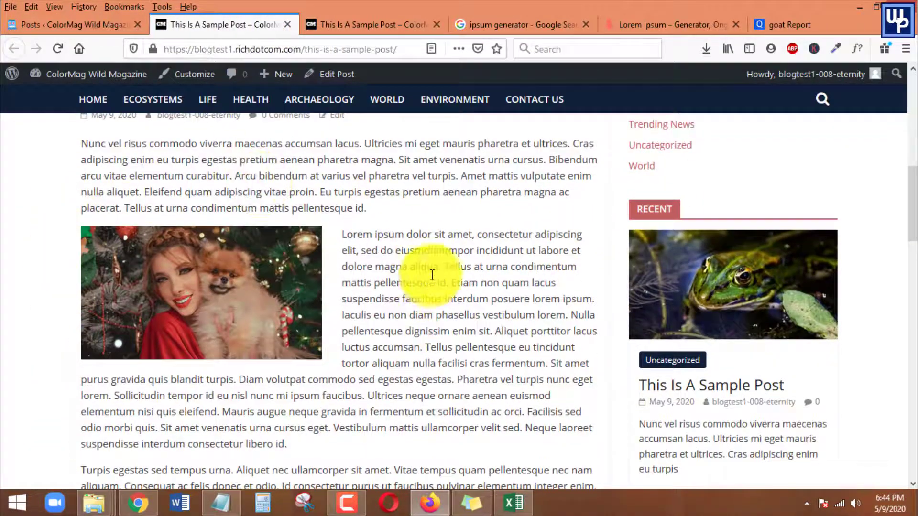
scroll(410, 273, "down", 5)
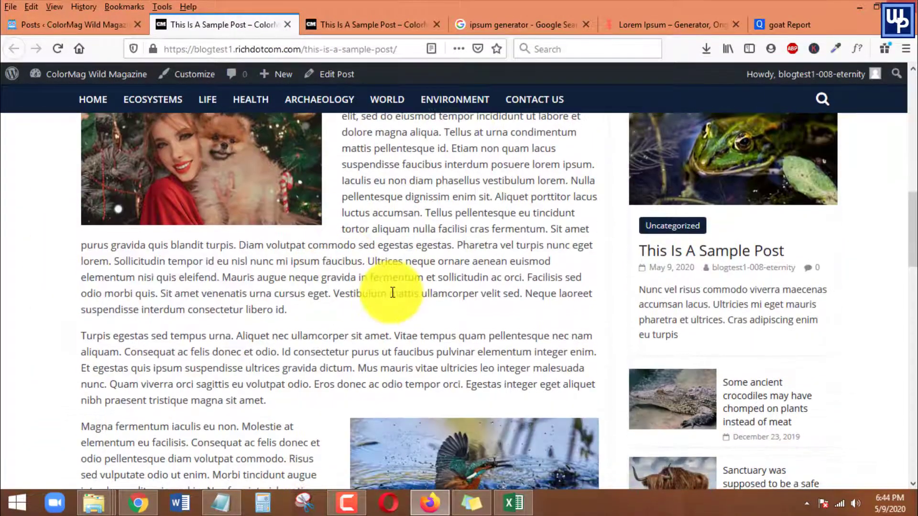
scroll(411, 292, "up", 3)
scroll(440, 290, "up", 3)
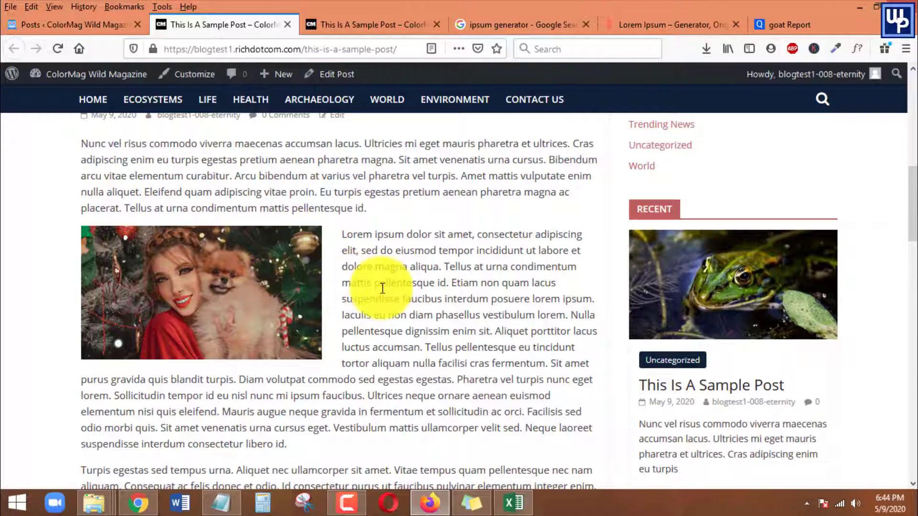
Return to the posts list and open the editor for a new post in a separate tab.
left_click(73, 23)
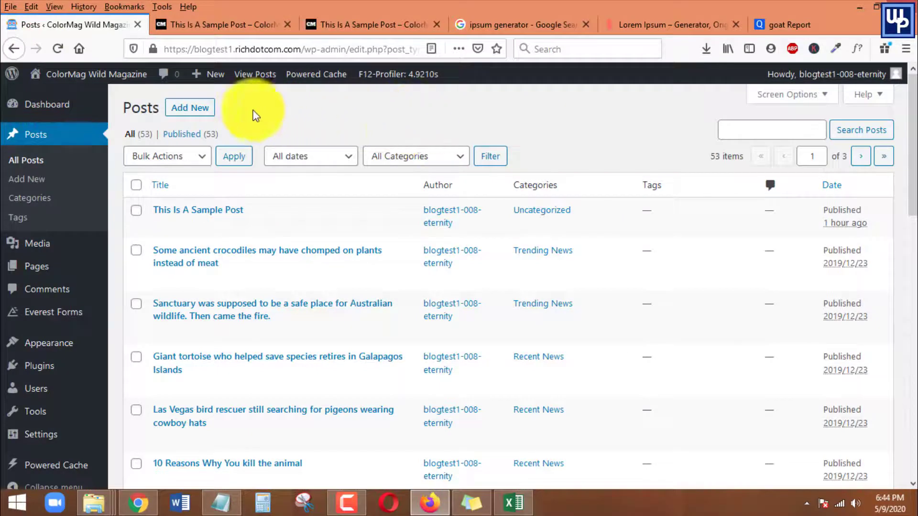
right_click(192, 114)
left_click(225, 120)
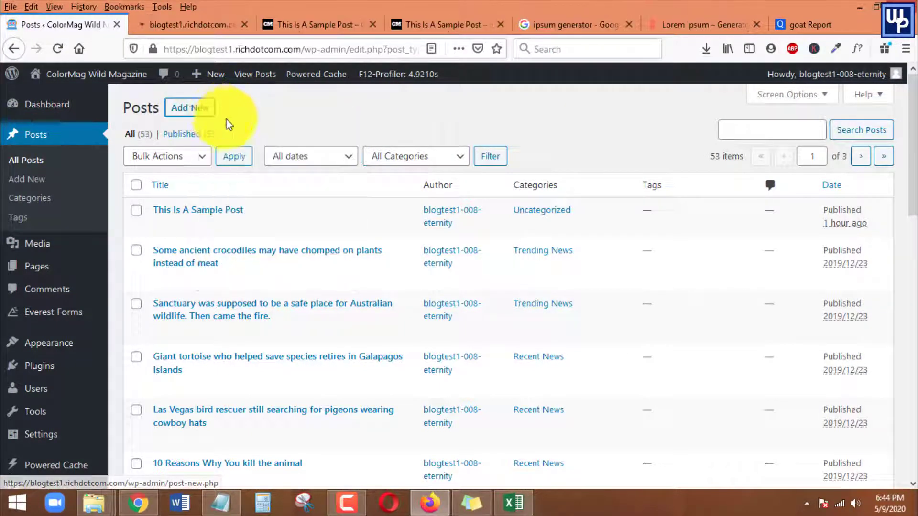
left_click(199, 27)
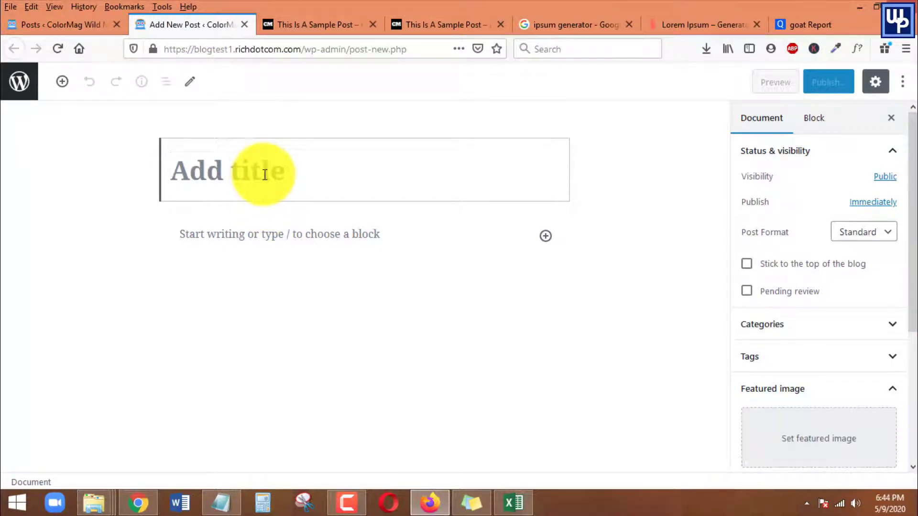
Title the new post "Sample Post - Sample Demo" and place the cursor in the empty paragraph below it.
type("Sample Post - Sample Demo")
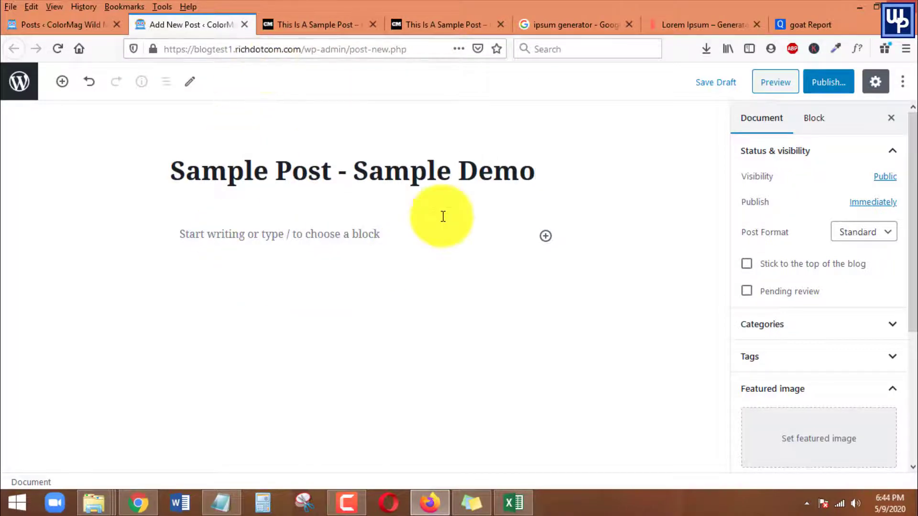
left_click(446, 184)
left_click_drag(555, 172, 98, 139)
left_click(291, 194)
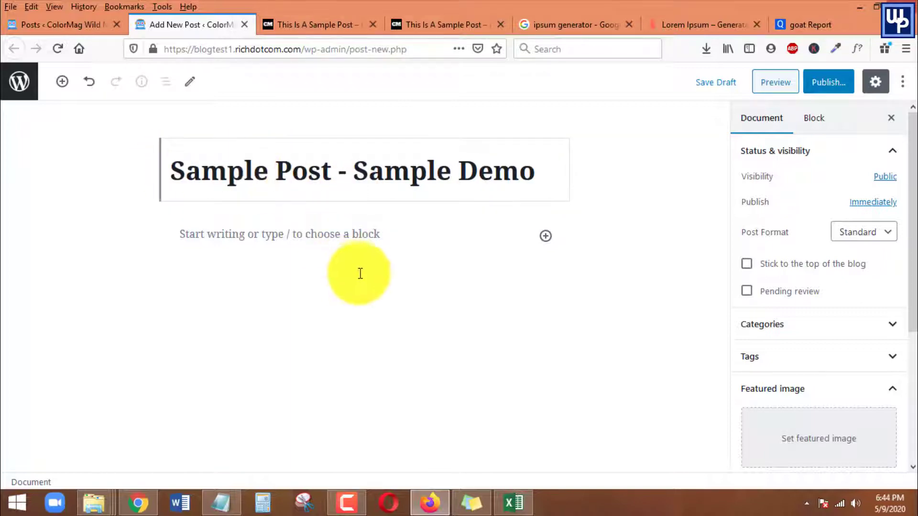
left_click(306, 266)
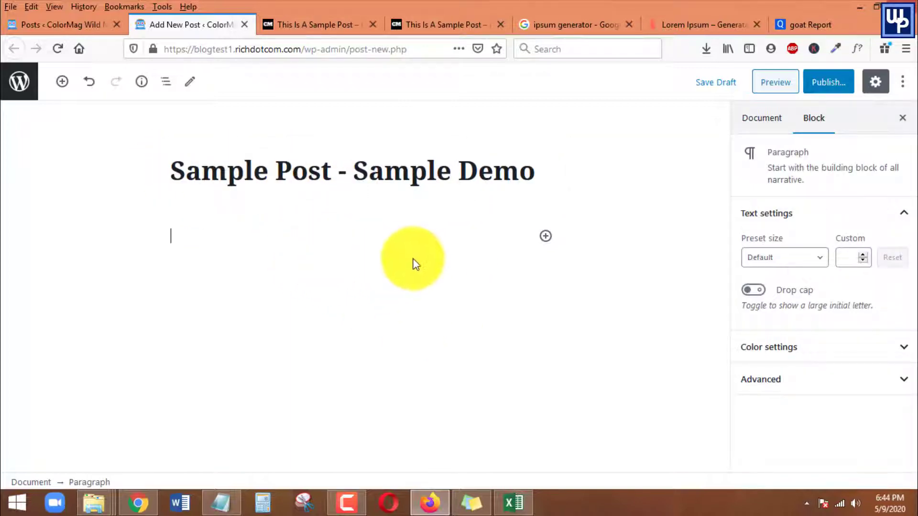
left_click(281, 238)
left_click(284, 243)
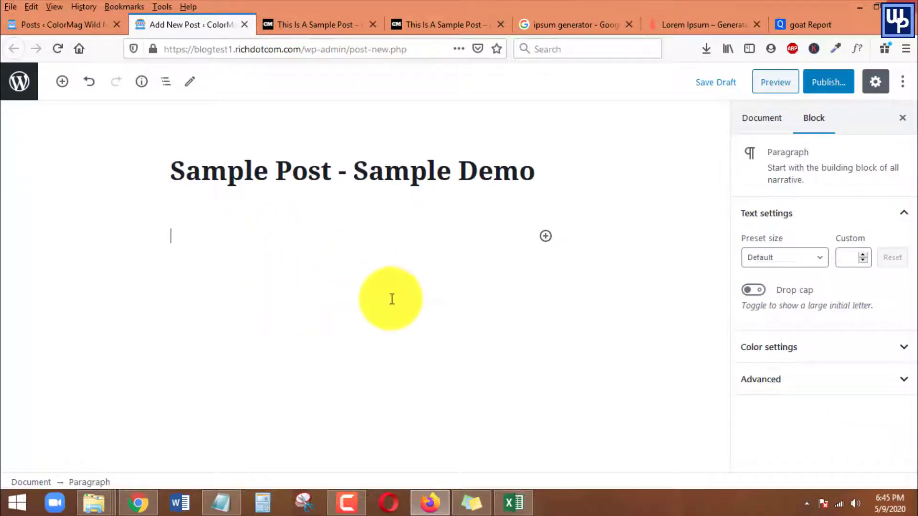
Switch to the already open loremipsum.io page and generate 6 paragraphs of placeholder text.
left_click(576, 25)
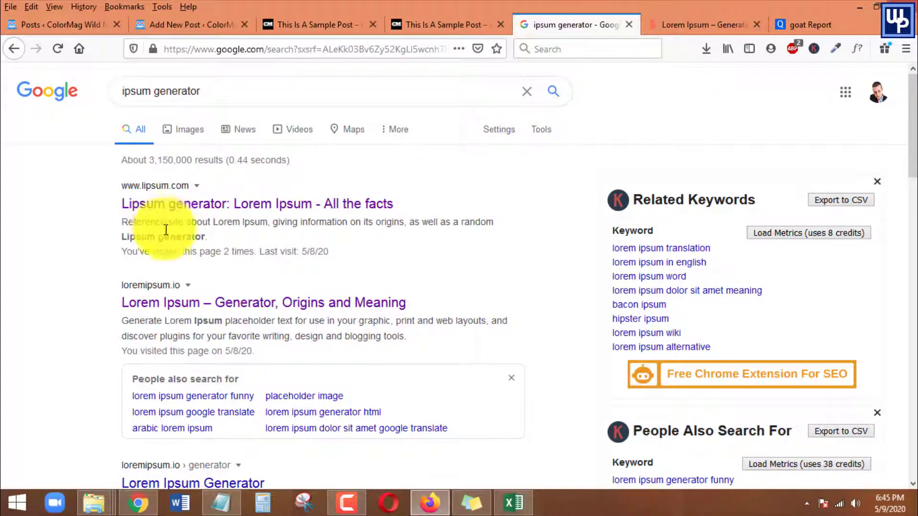
left_click(689, 21)
scroll(508, 201, "up", 3)
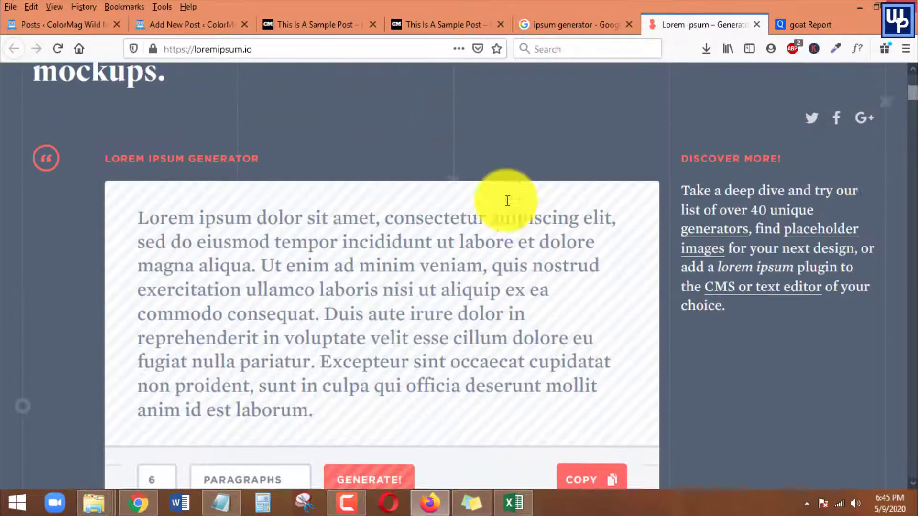
scroll(507, 201, "down", 3)
left_click_drag(159, 358, 127, 354)
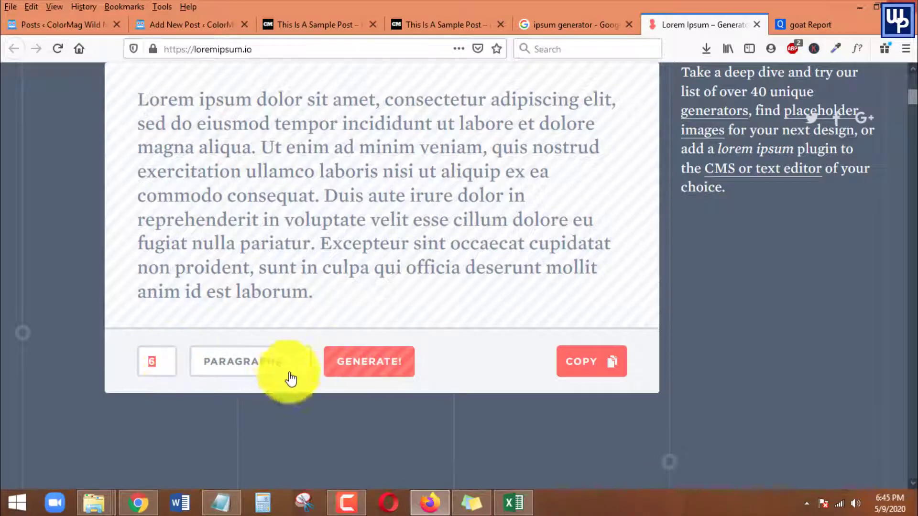
left_click(412, 257)
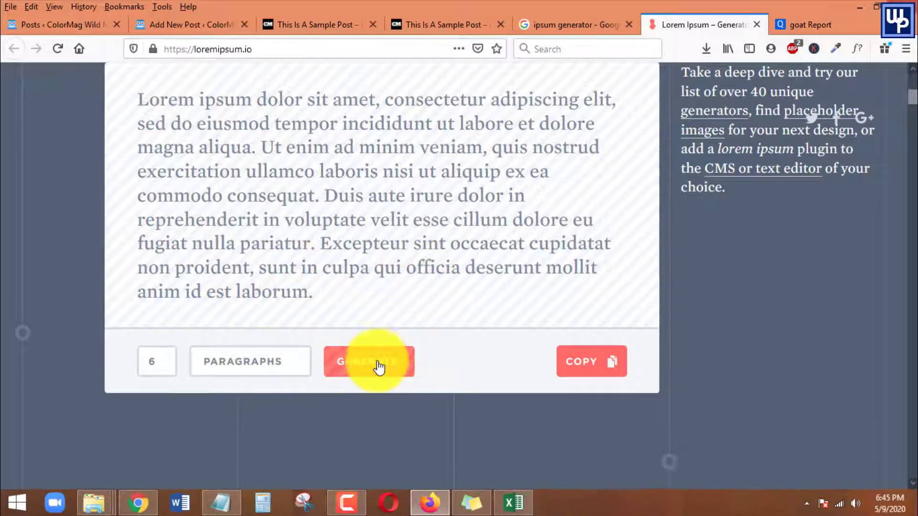
left_click(366, 367)
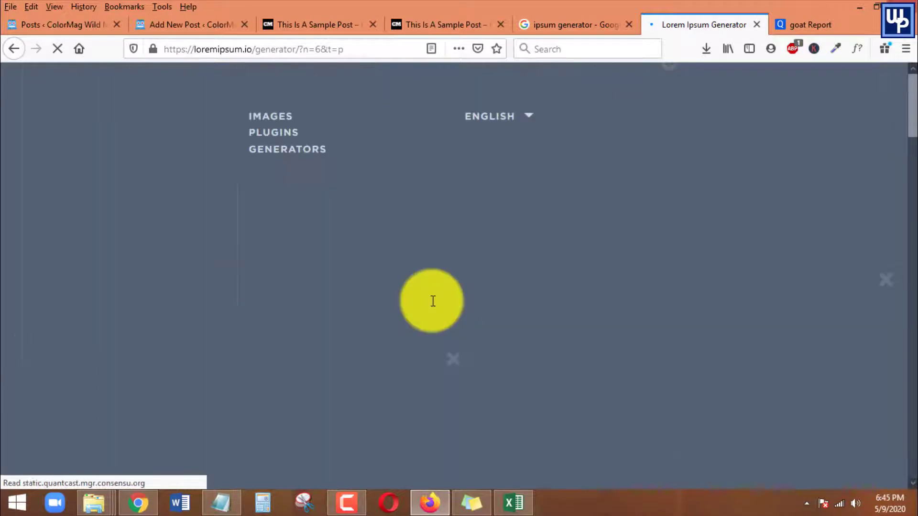
Copy the generated lorem ipsum text and paste it into the body of the new post.
scroll(459, 296, "down", 3)
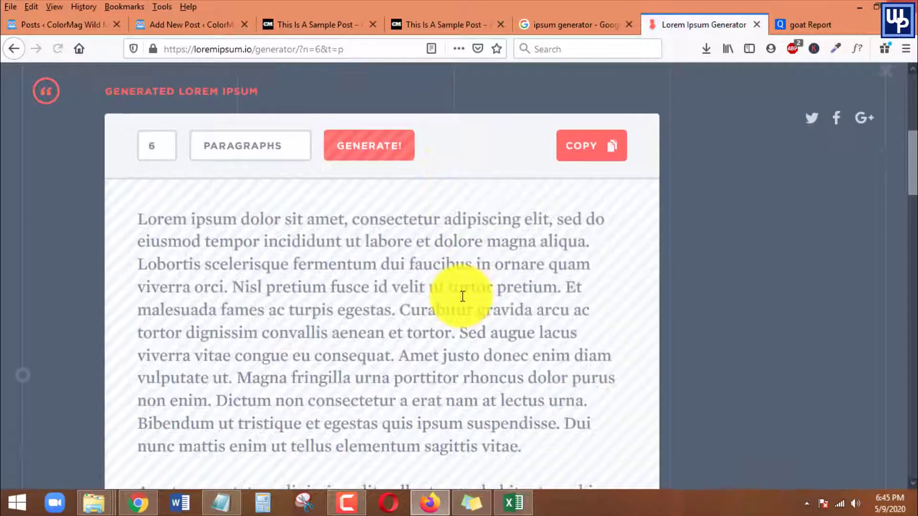
scroll(463, 296, "down", 5)
scroll(492, 291, "up", 6)
scroll(523, 263, "up", 1)
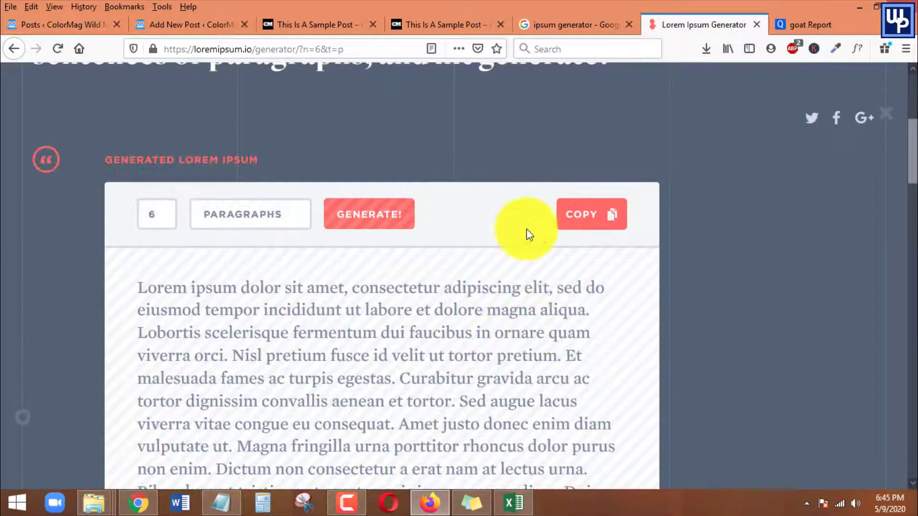
left_click(572, 226)
left_click(185, 24)
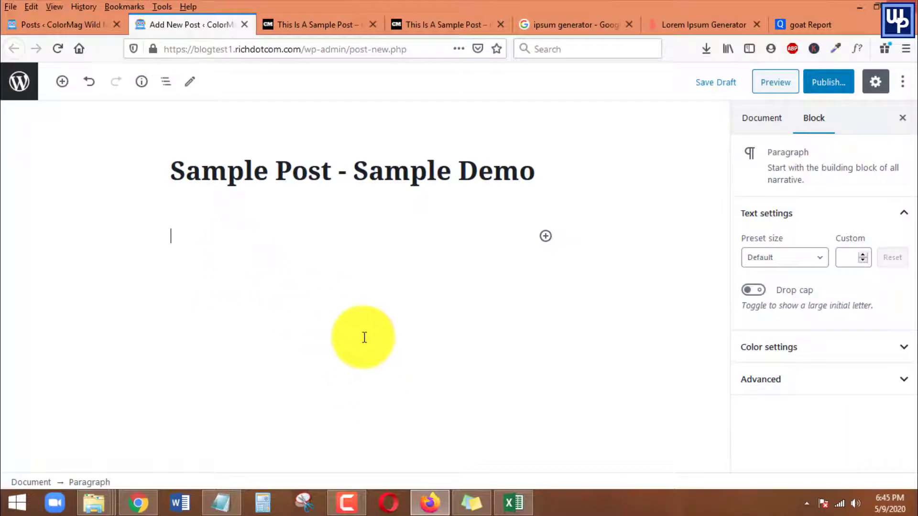
key("ctrl+v")
scroll(452, 282, "up", 10)
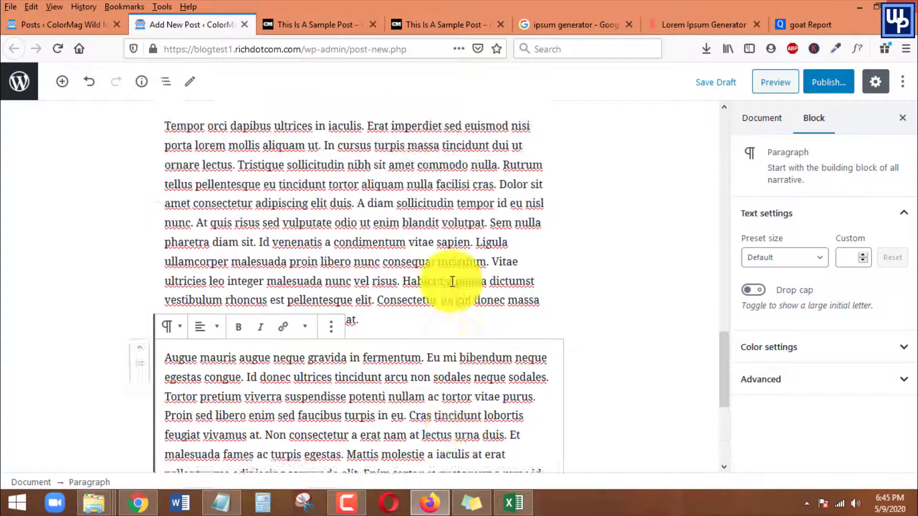
scroll(452, 279, "up", 6)
scroll(451, 270, "down", 3)
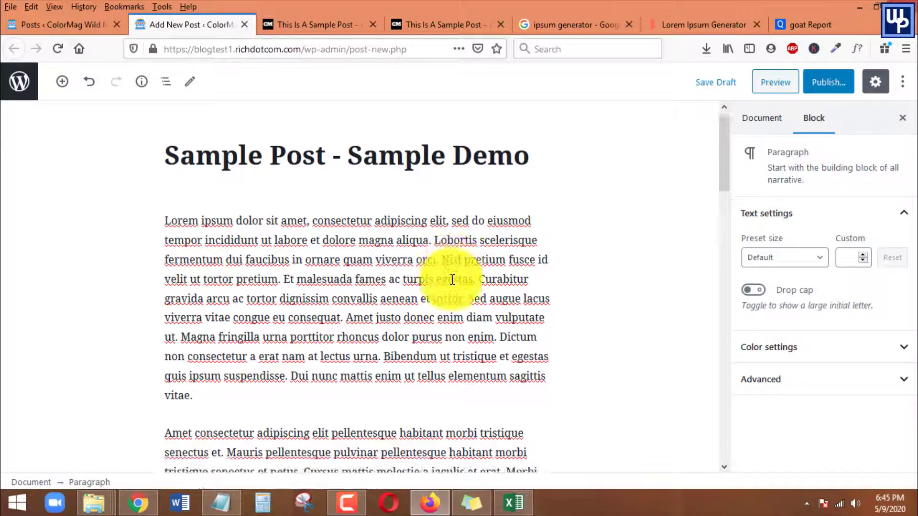
Add an empty paragraph block between the first and second paragraphs of the post.
left_click(338, 256)
scroll(343, 264, "up", 3)
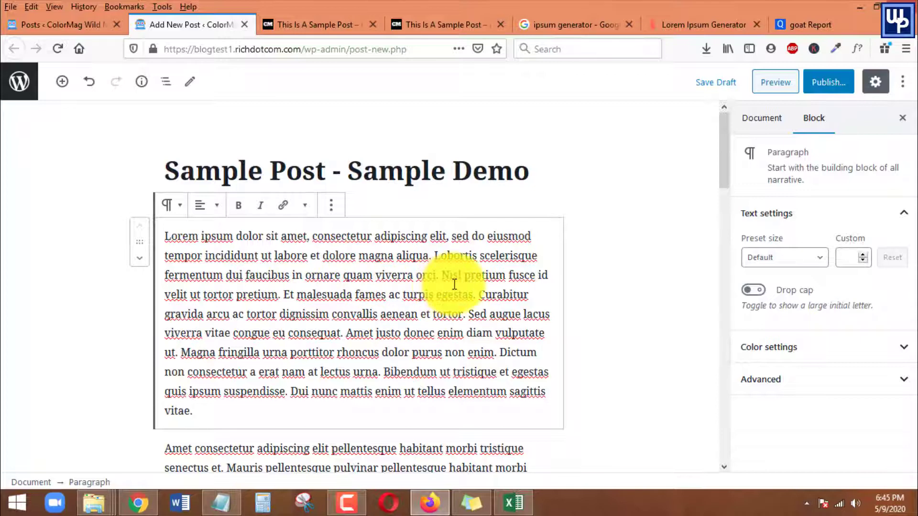
key("Return")
scroll(487, 268, "down", 3)
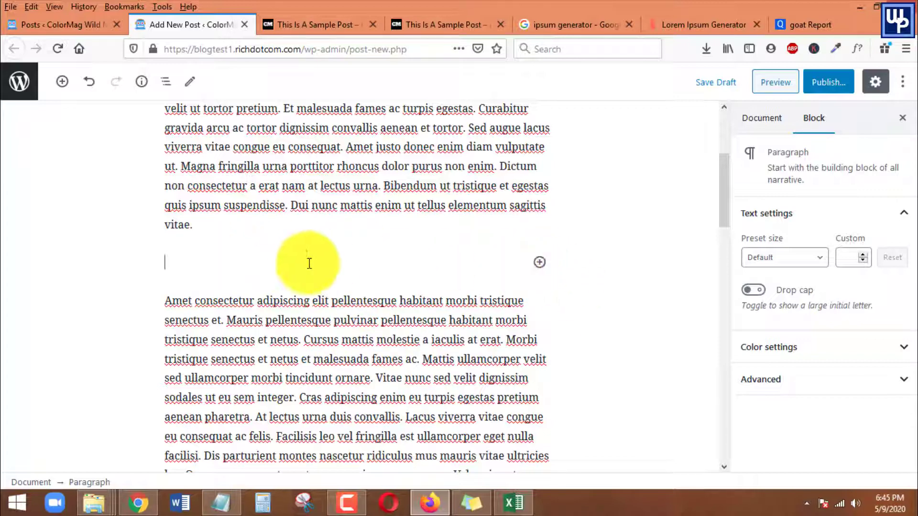
Insert an Image block in the empty paragraph between the first and second text paragraphs.
left_click(540, 263)
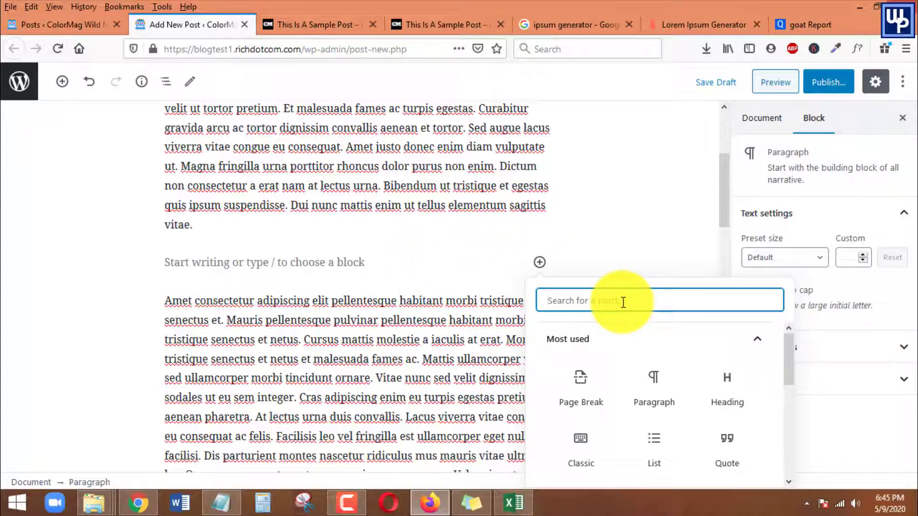
type("image")
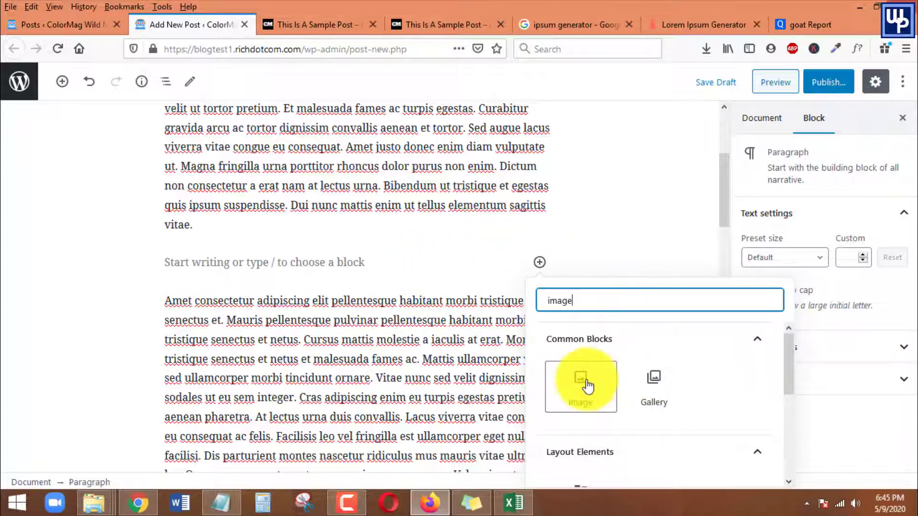
left_click(581, 385)
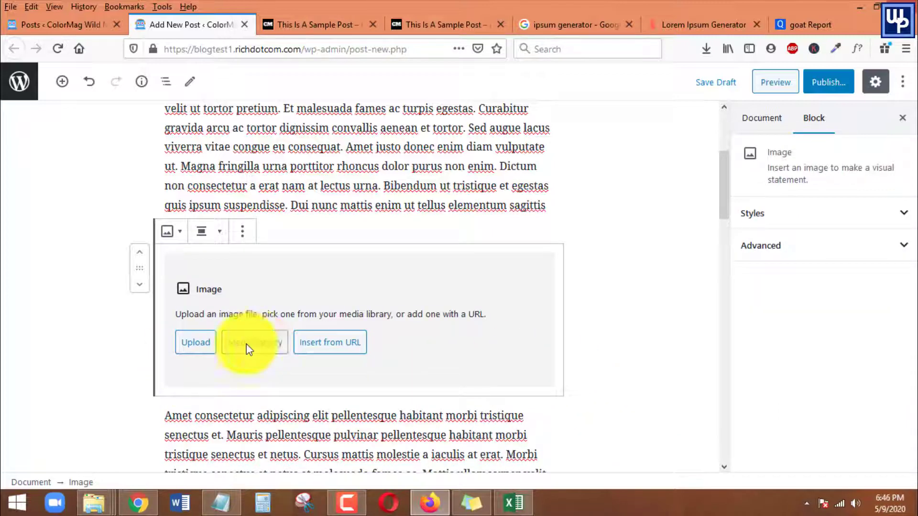
Fill the Image block with the kingfisher picture images-30-1.jpg from the media library.
left_click(248, 349)
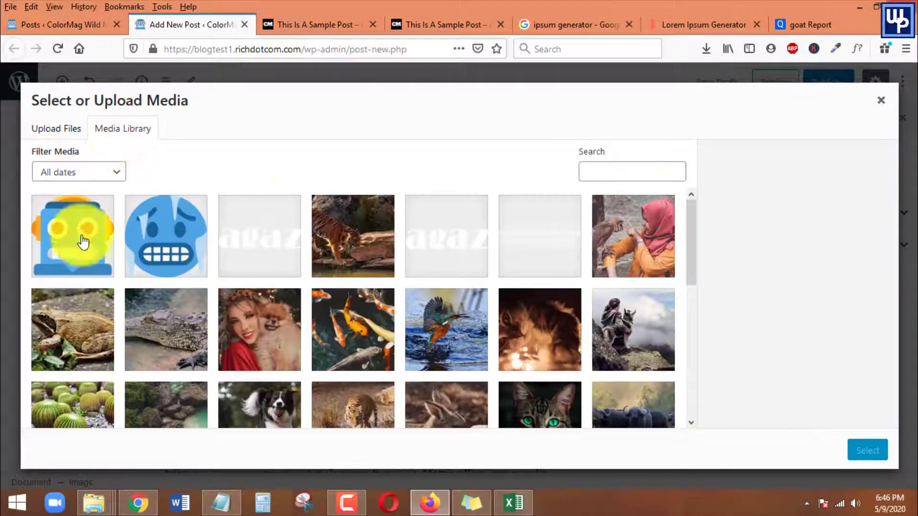
scroll(396, 331, "down", 4)
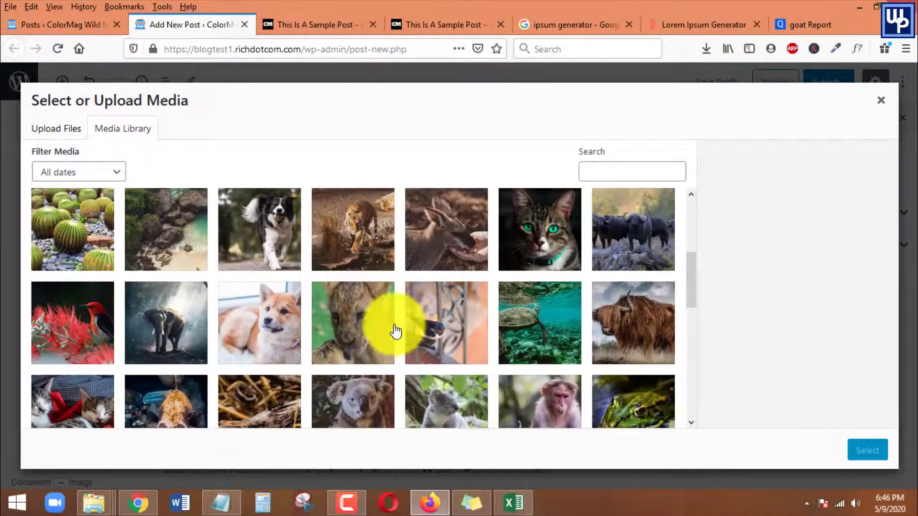
scroll(396, 331, "up", 4)
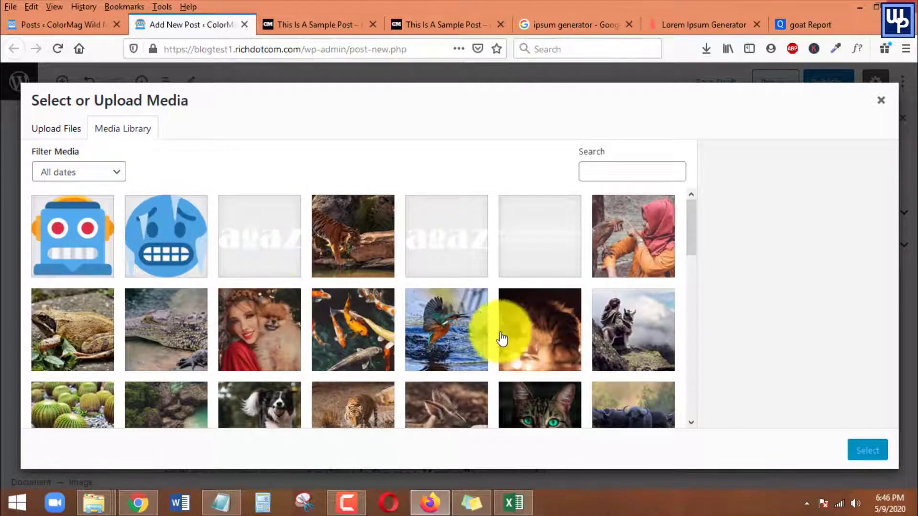
left_click(447, 329)
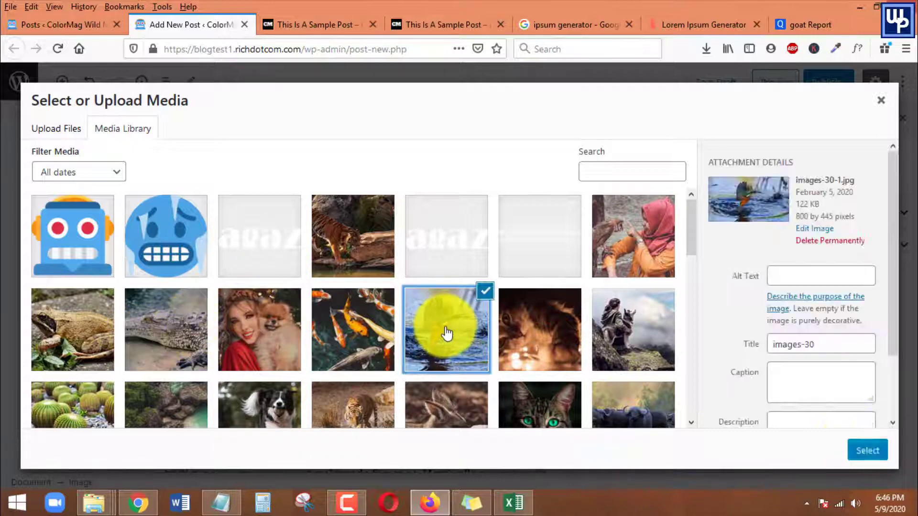
left_click(860, 447)
left_click(610, 316)
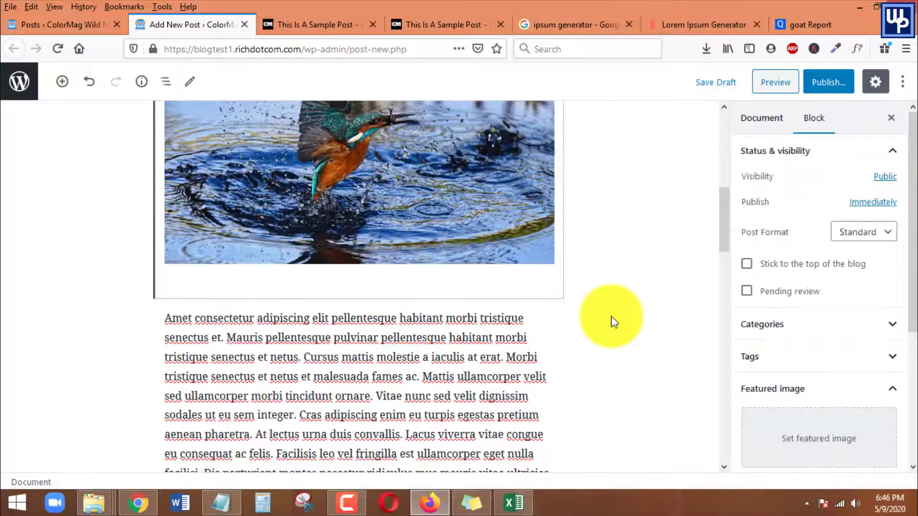
Move the kingfisher image block above the first text paragraph.
scroll(607, 318, "up", 5)
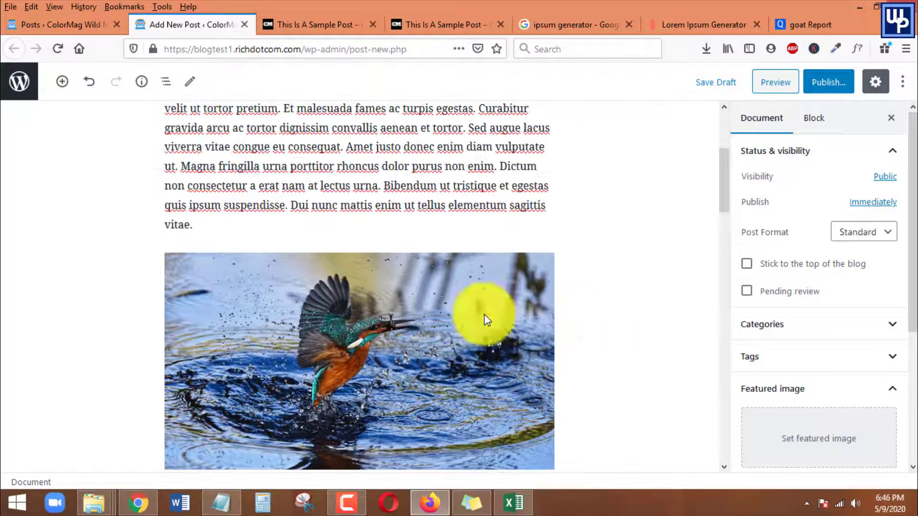
scroll(371, 290, "down", 3)
scroll(390, 289, "up", 5)
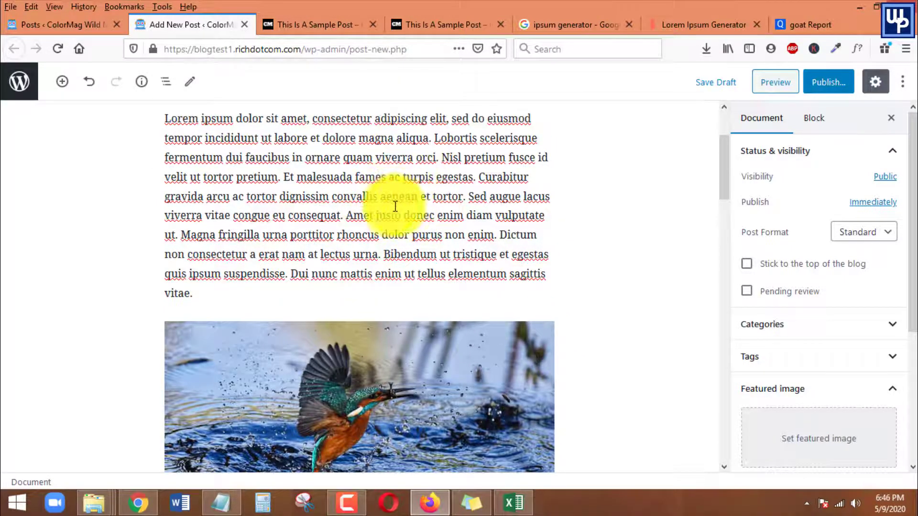
left_click(301, 366)
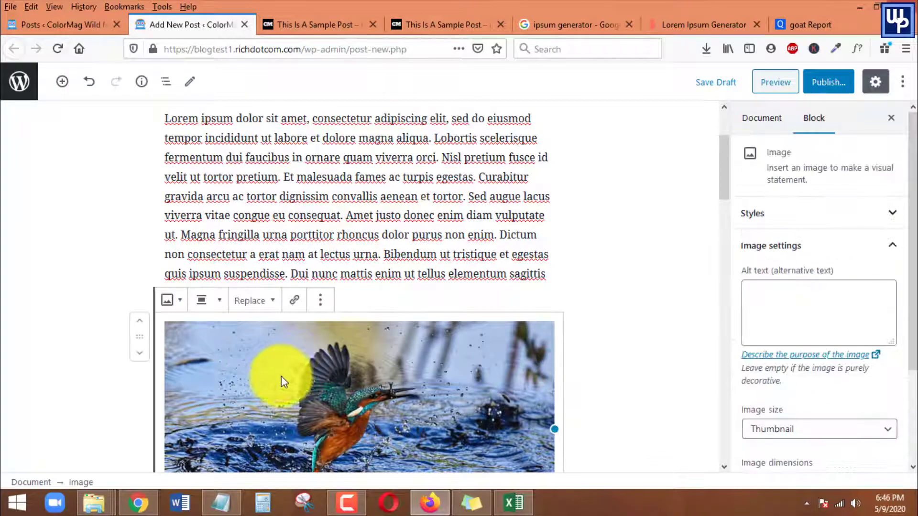
scroll(258, 367, "down", 3)
scroll(322, 295, "up", 5)
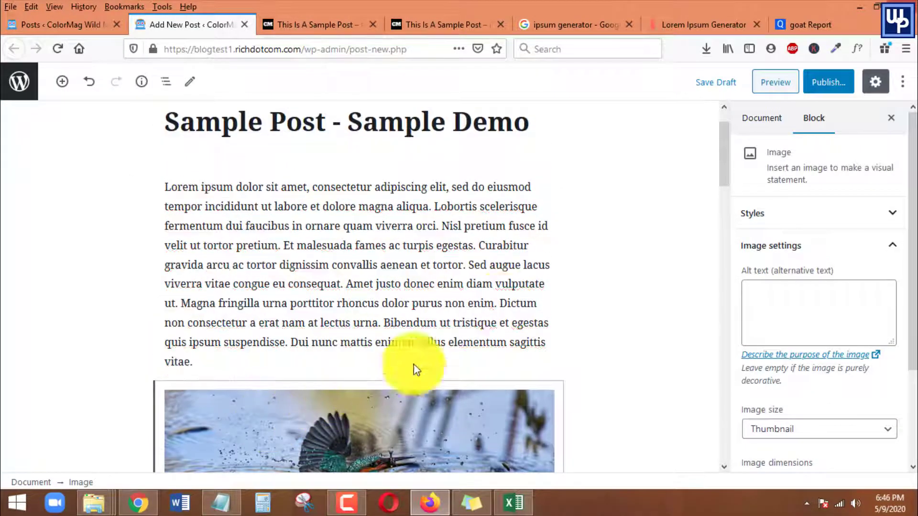
left_click(192, 438)
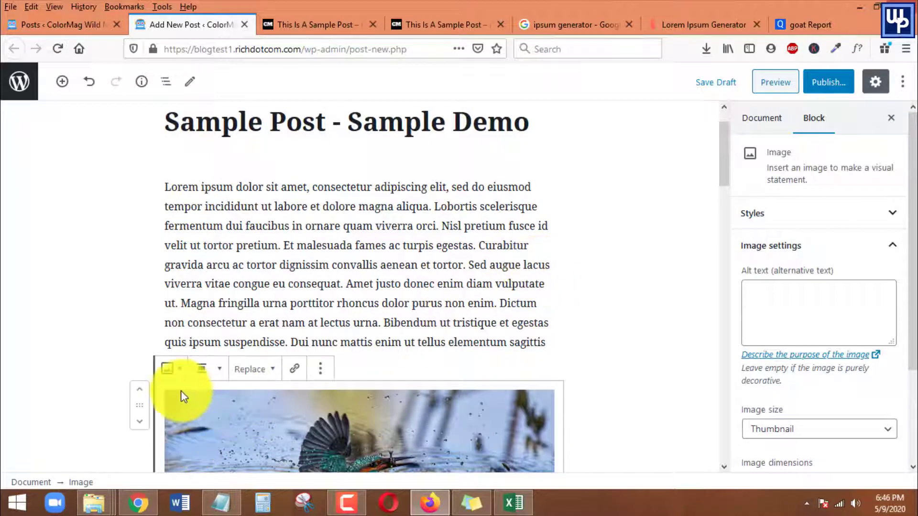
left_click_drag(141, 402, 550, 234)
scroll(386, 273, "down", 4)
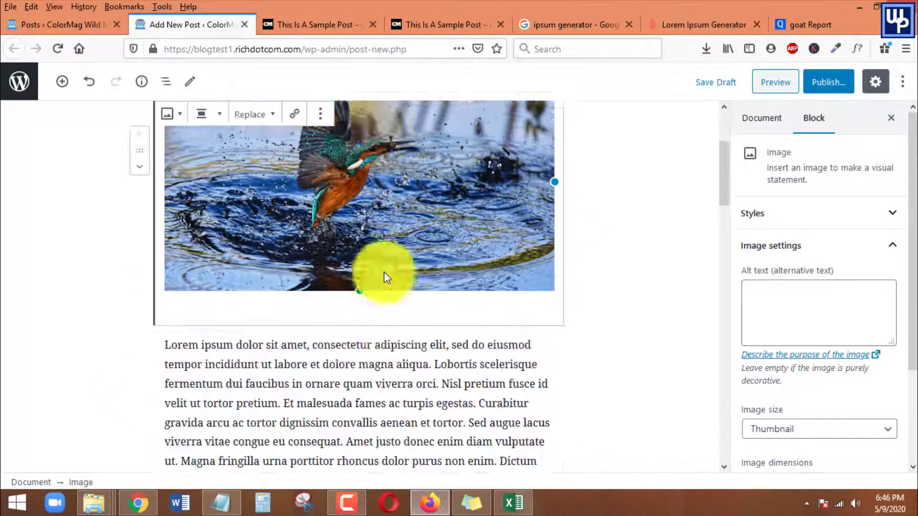
Undo the image block's move and remove the kingfisher image from the post.
left_click(89, 82)
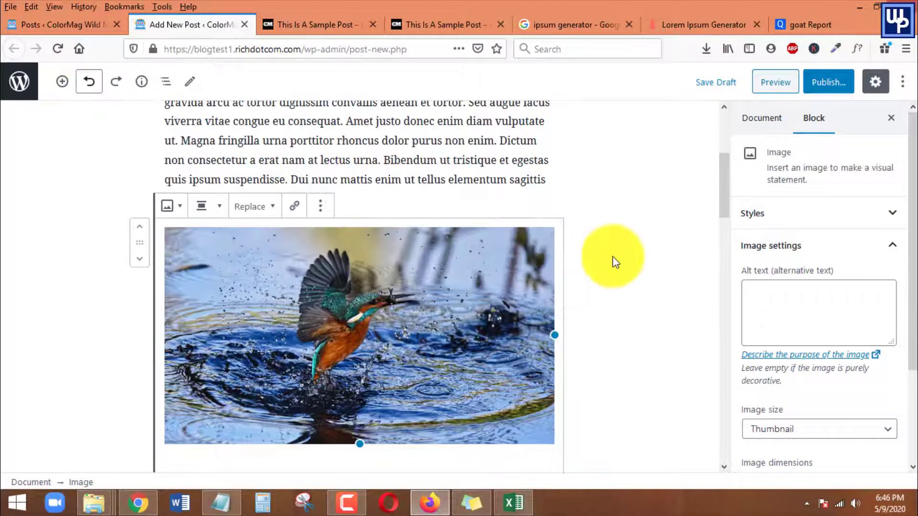
left_click(613, 256)
left_click(406, 318)
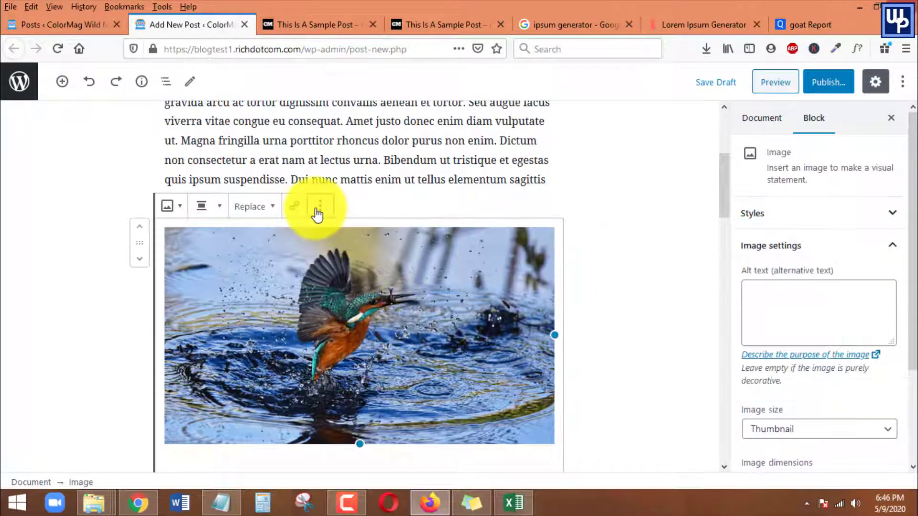
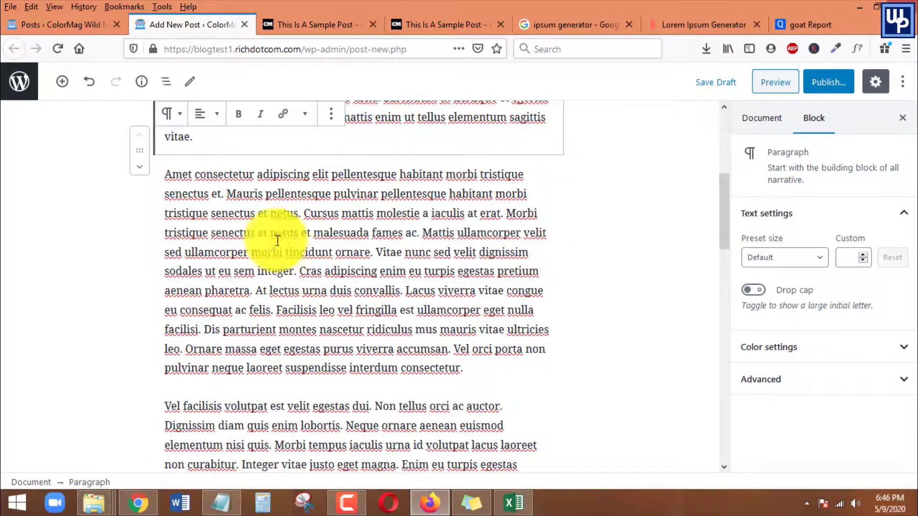
Go over the text of the second paragraph and view the block's available options.
left_click(205, 199)
left_click_drag(189, 175, 502, 362)
left_click(501, 365)
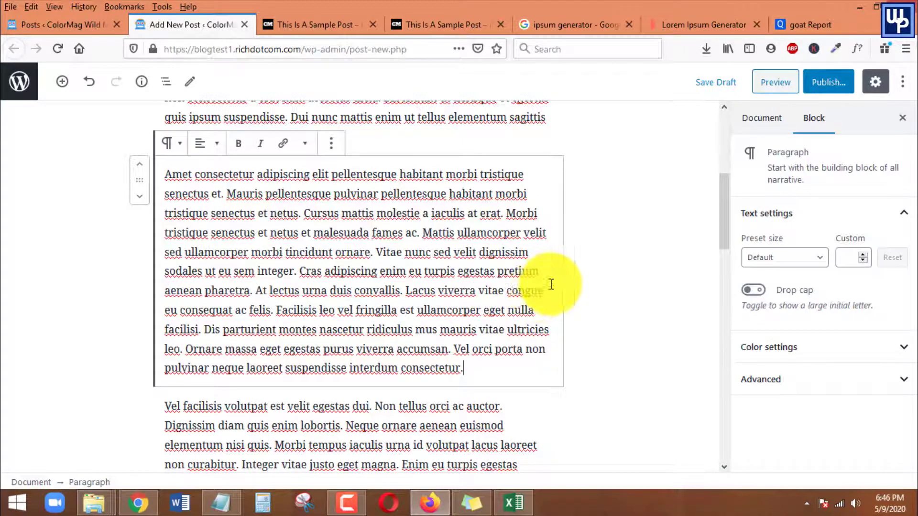
left_click(556, 280)
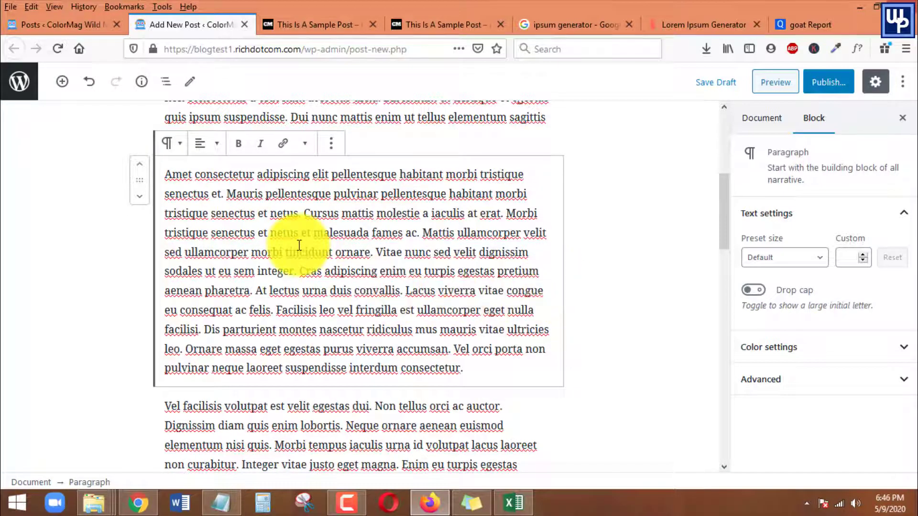
left_click(462, 271)
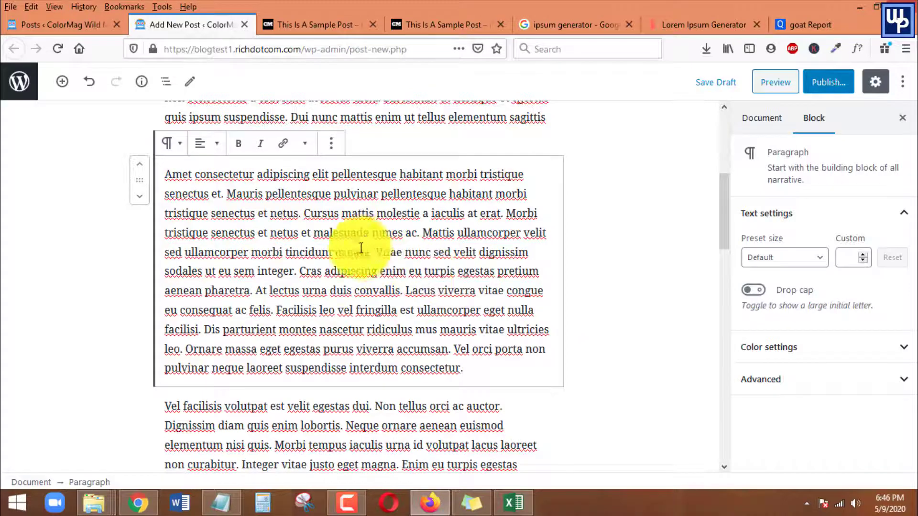
left_click(330, 143)
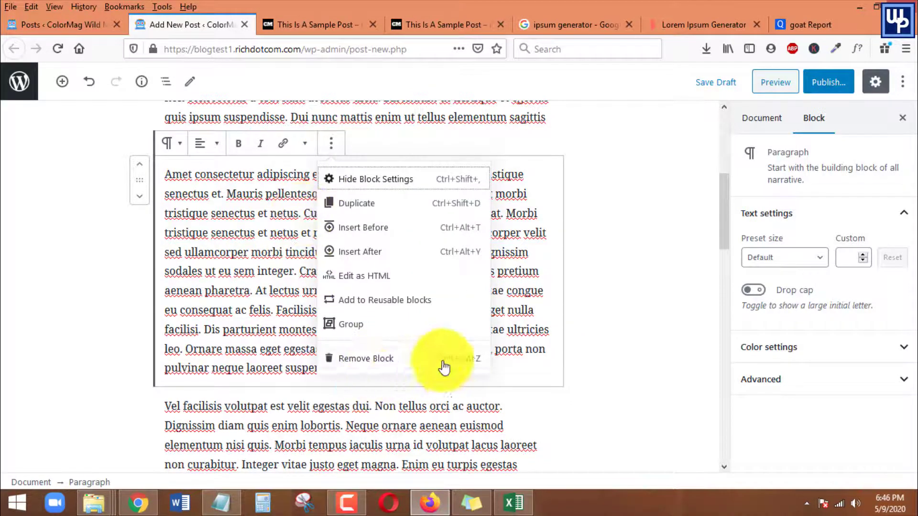
left_click(272, 266)
Select all blocks of the post, examine the extent of the selection, and clear it.
key("ctrl+a")
key("ctrl+a")
scroll(303, 260, "down", 10)
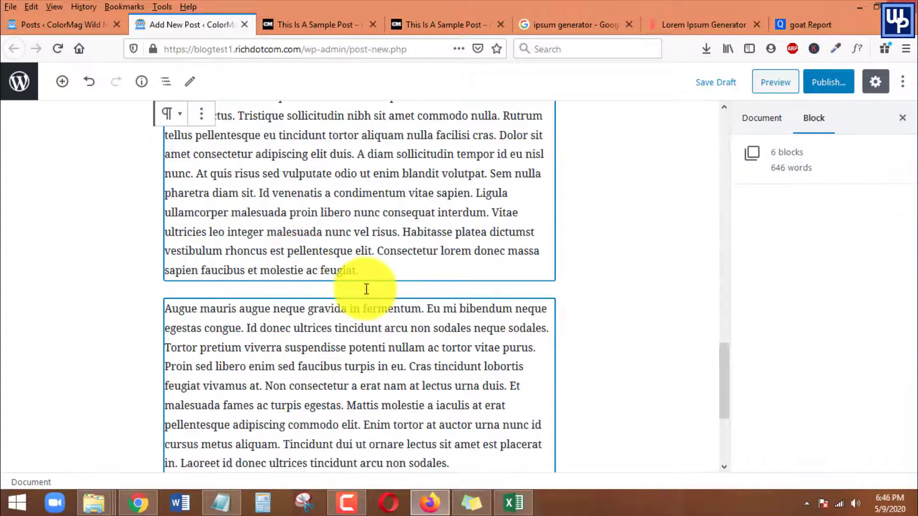
scroll(334, 287, "up", 5)
scroll(367, 289, "up", 10)
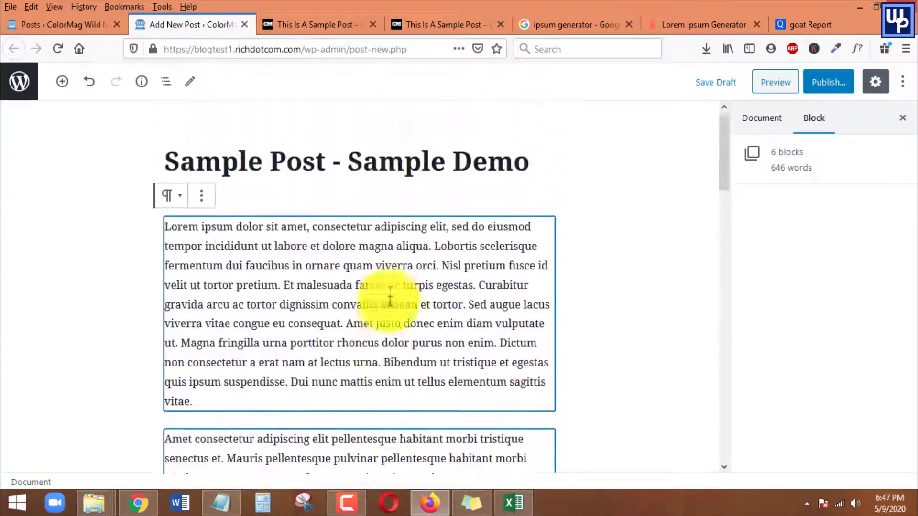
scroll(381, 330, "down", 5)
left_click(467, 389)
left_click_drag(473, 433, 233, 311)
left_click(229, 311)
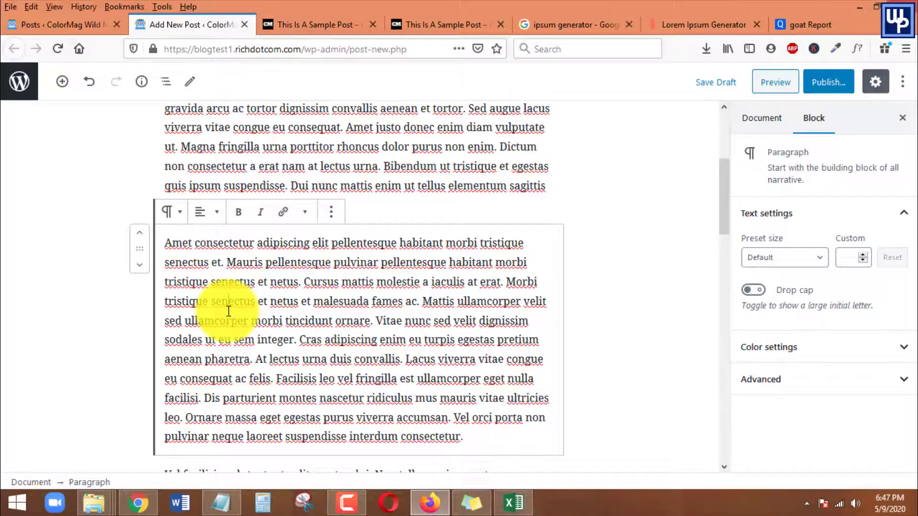
Select the full text of the "Amet consectetur" paragraph and remove its block.
scroll(382, 306, "down", 3)
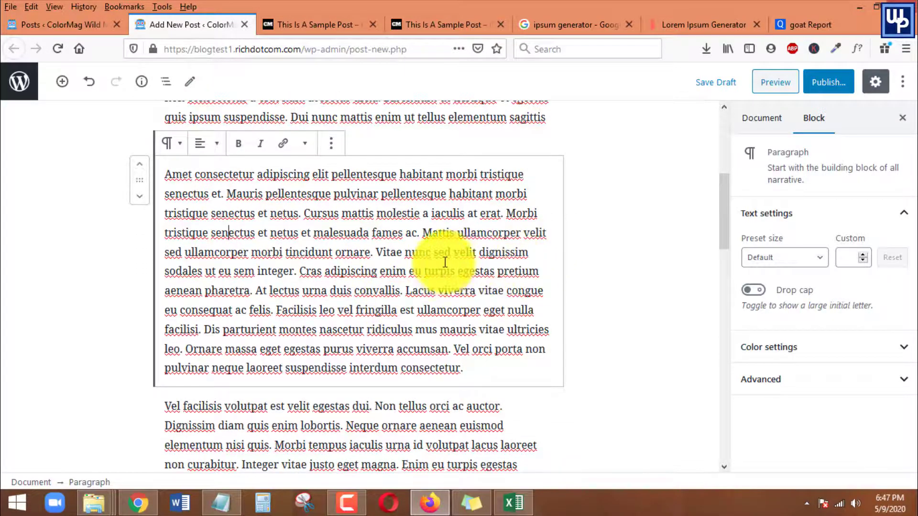
triple_click(402, 263)
left_click(356, 271)
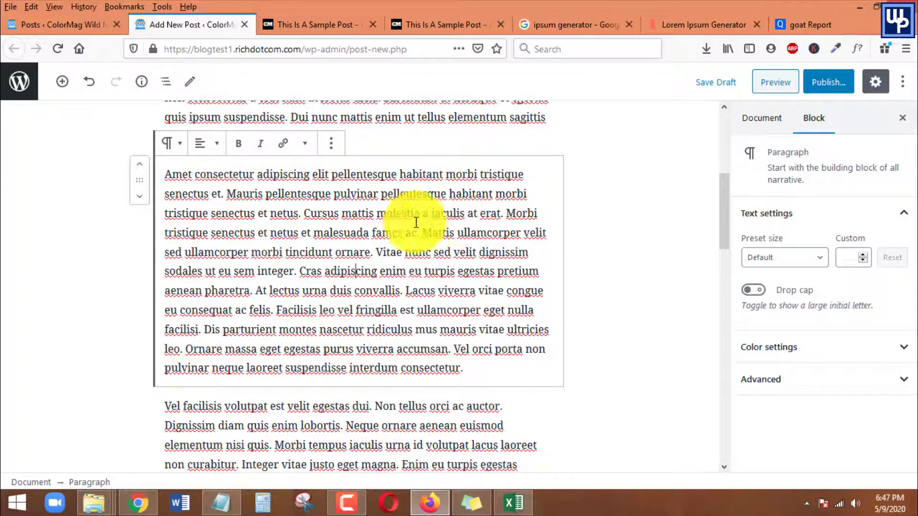
left_click_drag(475, 364, 168, 180)
scroll(327, 304, "up", 2)
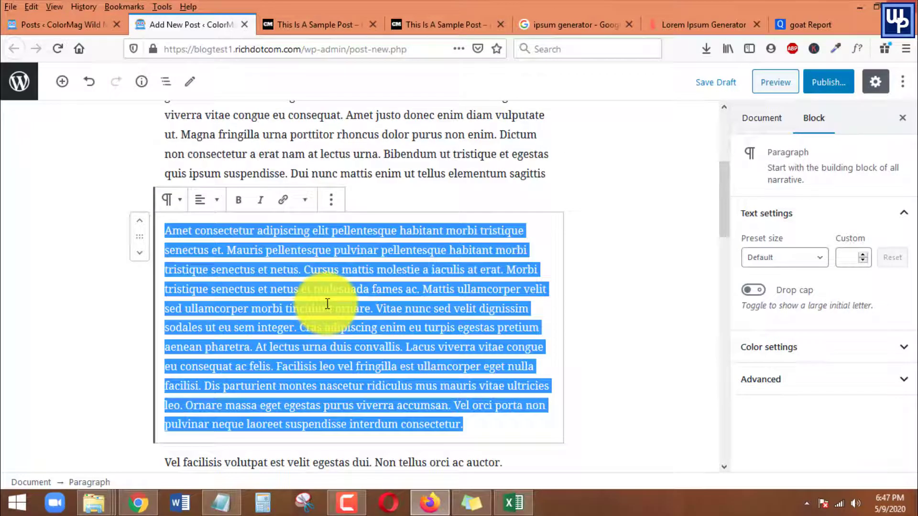
left_click(335, 207)
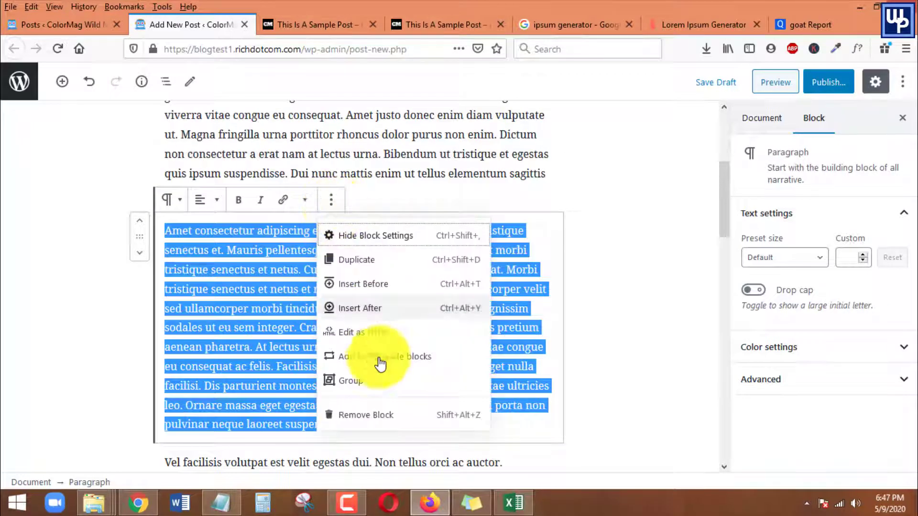
left_click(364, 424)
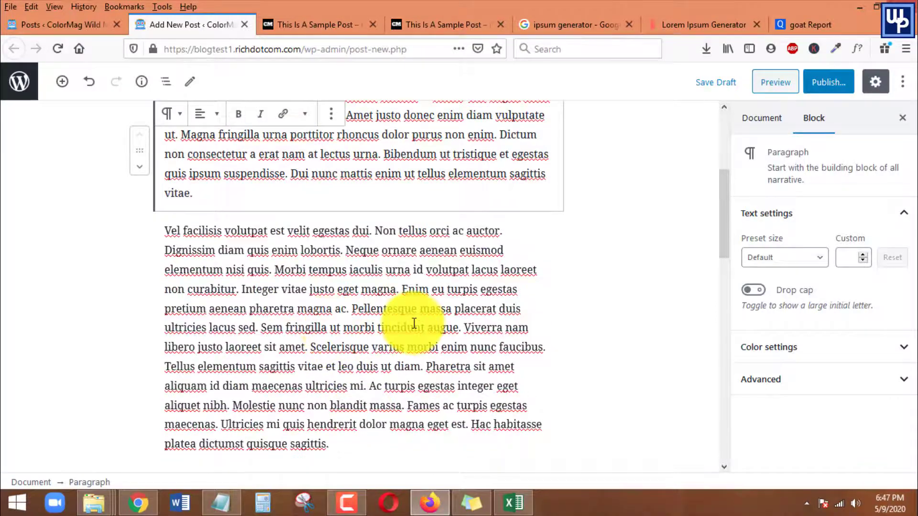
Undo the paragraph removal and view the block types the second paragraph can be transformed to.
key("ctrl+z")
scroll(475, 311, "up", 4)
scroll(475, 311, "down", 3)
left_click(353, 345)
scroll(363, 306, "down", 3)
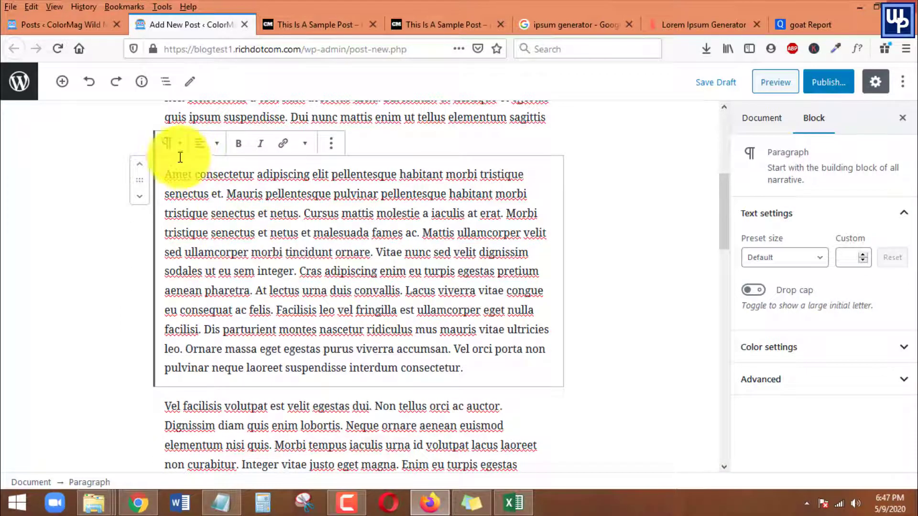
left_click(170, 143)
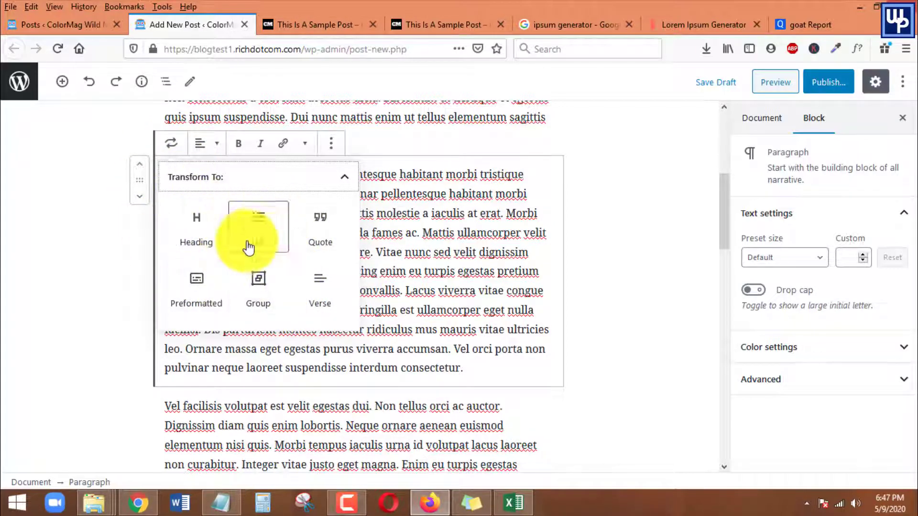
left_click(414, 263)
Remove the second paragraph block, starting "Amet consectetur", from the post and deselect all blocks.
left_click_drag(481, 368, 168, 175)
scroll(242, 218, "up", 5)
scroll(352, 283, "down", 5)
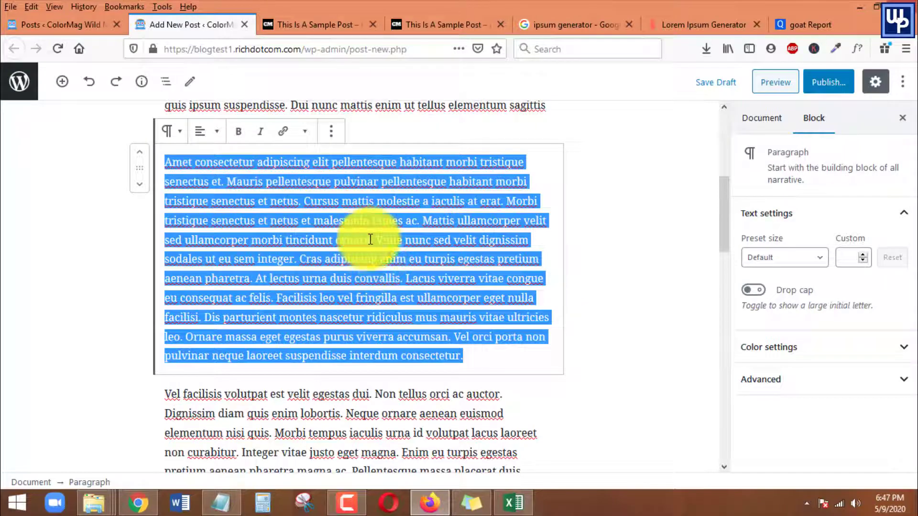
left_click(330, 133)
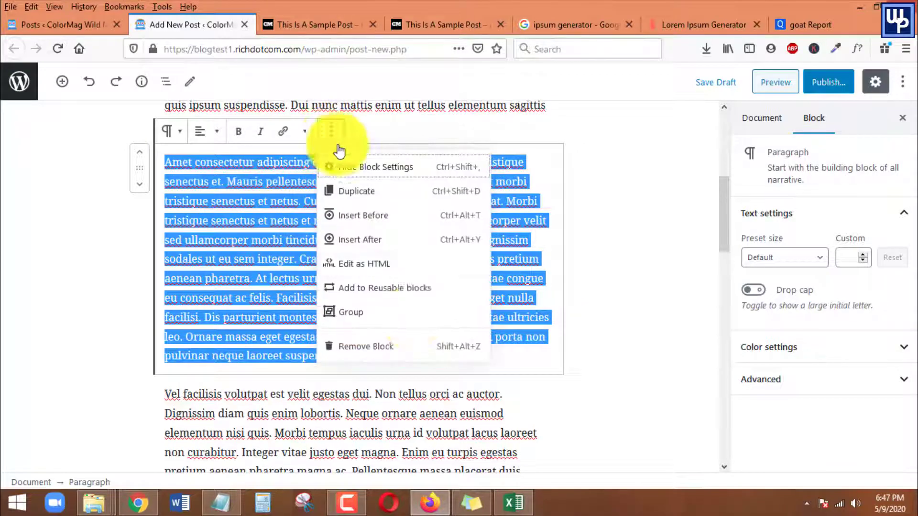
left_click(354, 348)
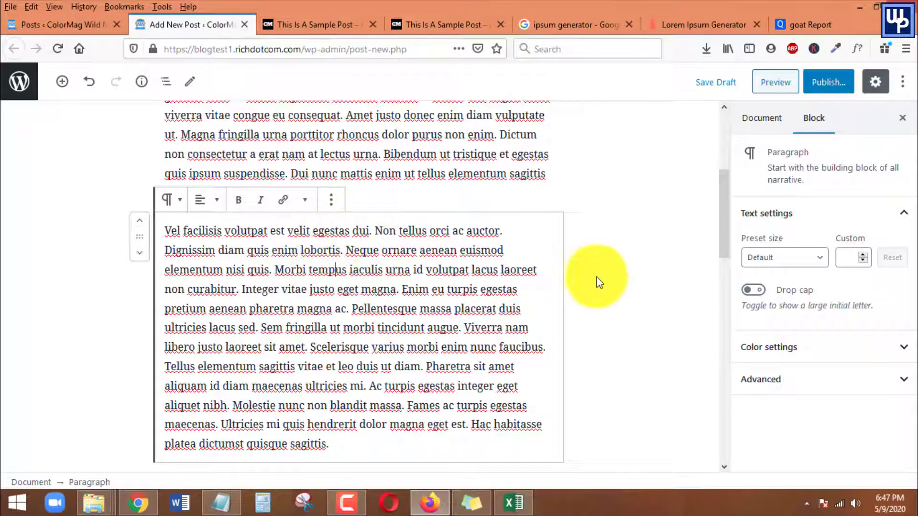
left_click(612, 273)
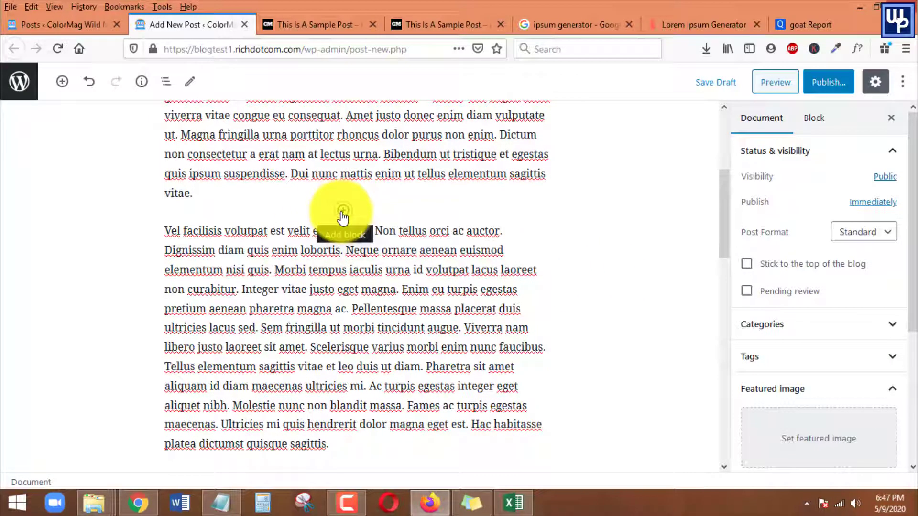
Add a Classic block between the first paragraph and the "Vel facilisis" paragraph.
left_click(342, 212)
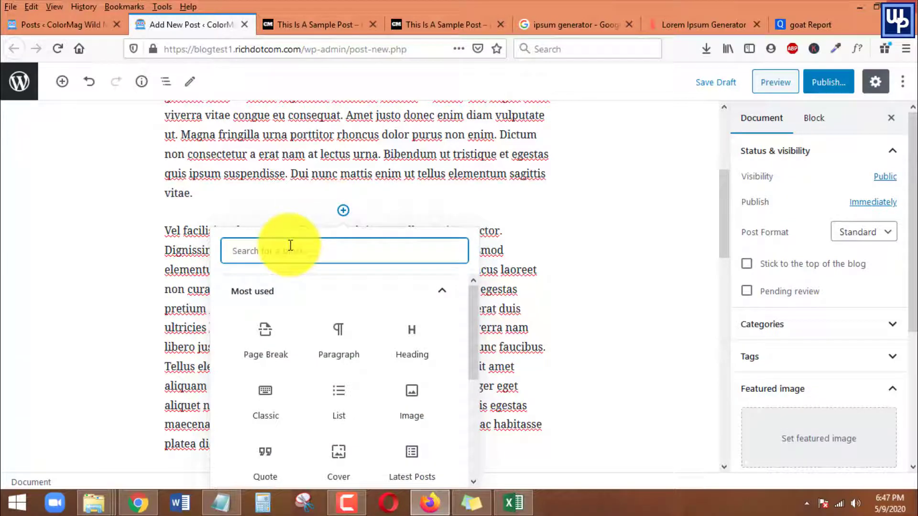
left_click(619, 333)
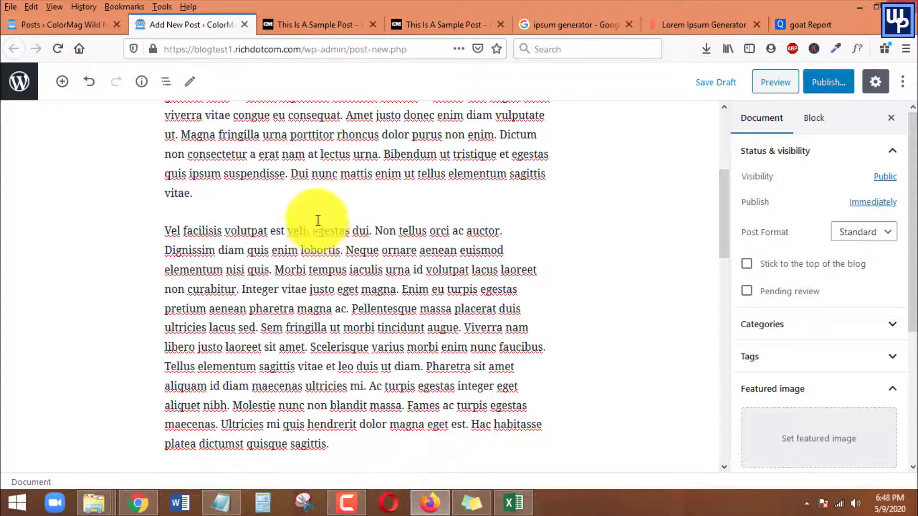
left_click(245, 190)
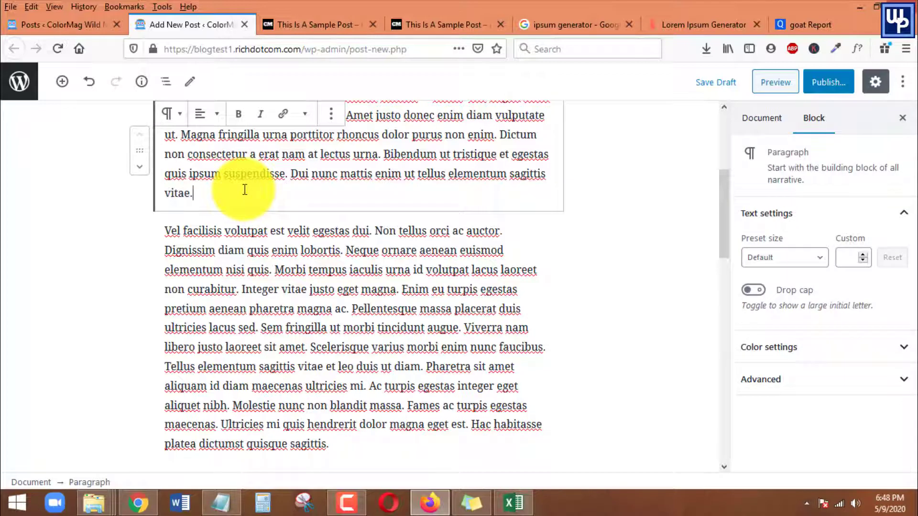
key("Return")
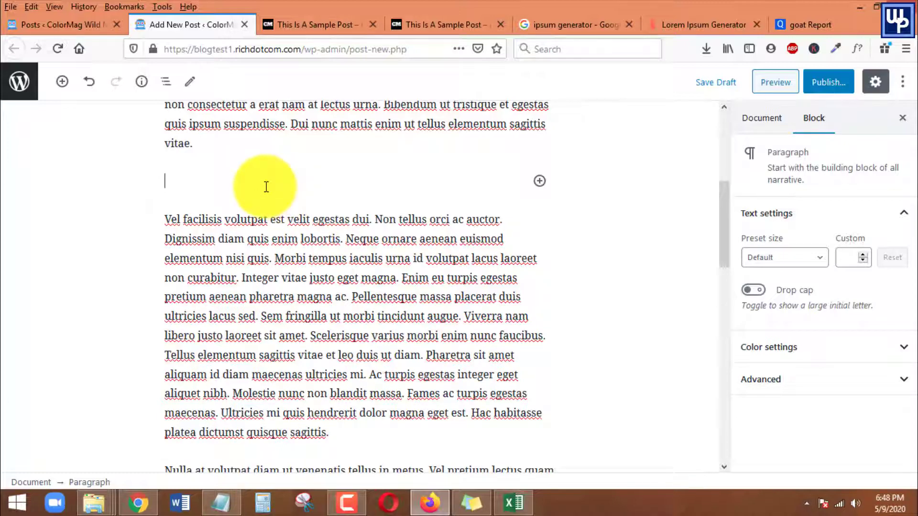
type("/")
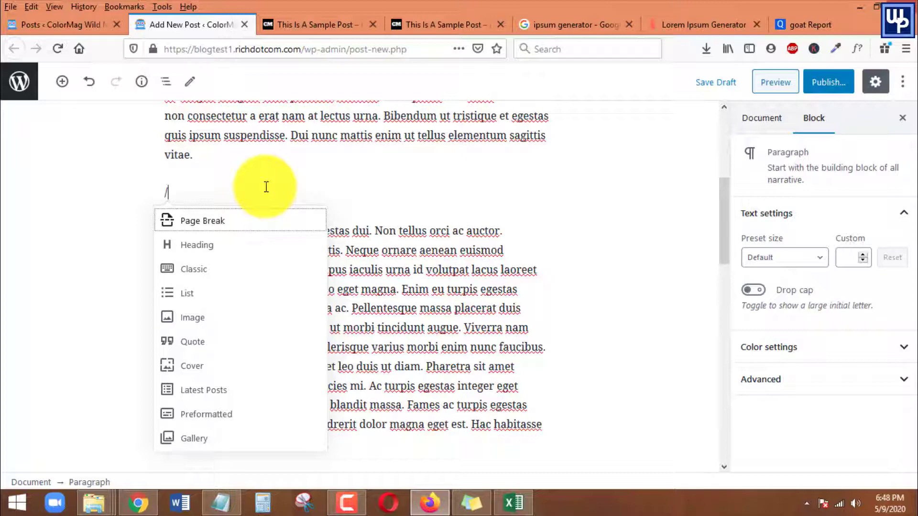
type("classic")
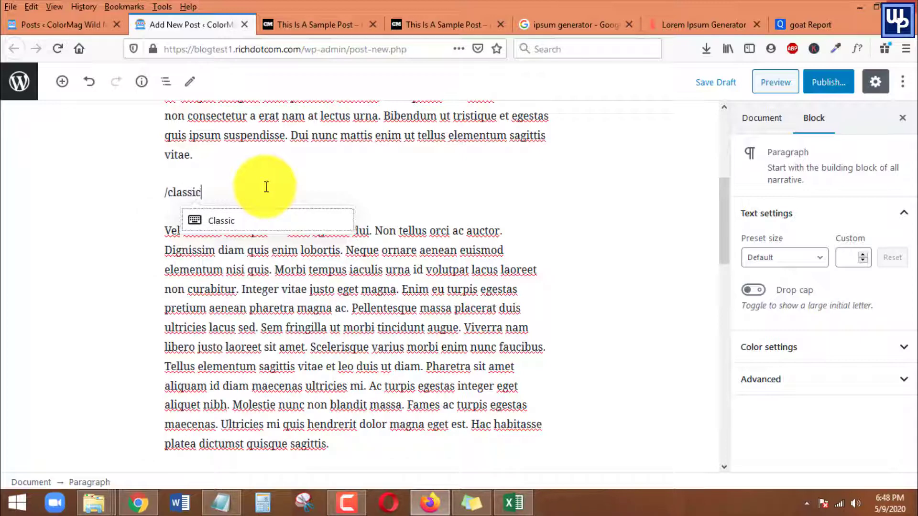
left_click(225, 228)
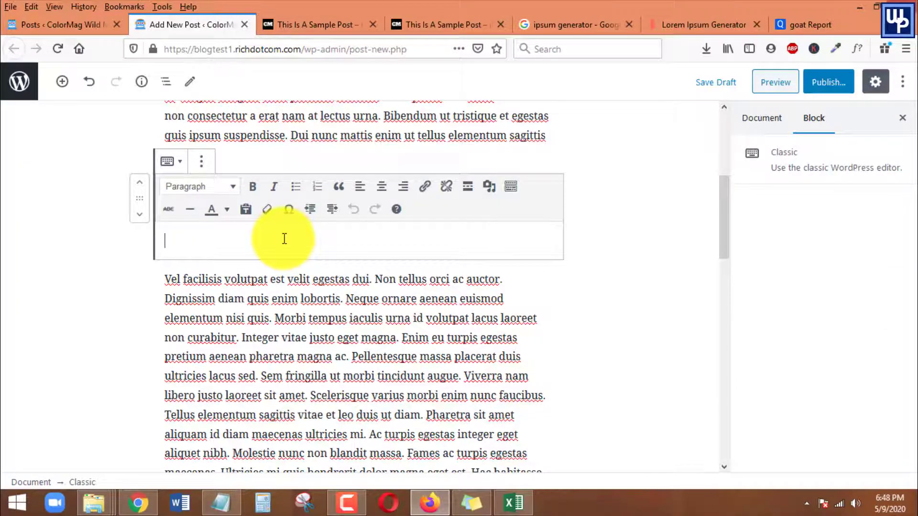
Paste the copied "Amet consectetur" paragraph into the Classic block.
key("ctrl+v")
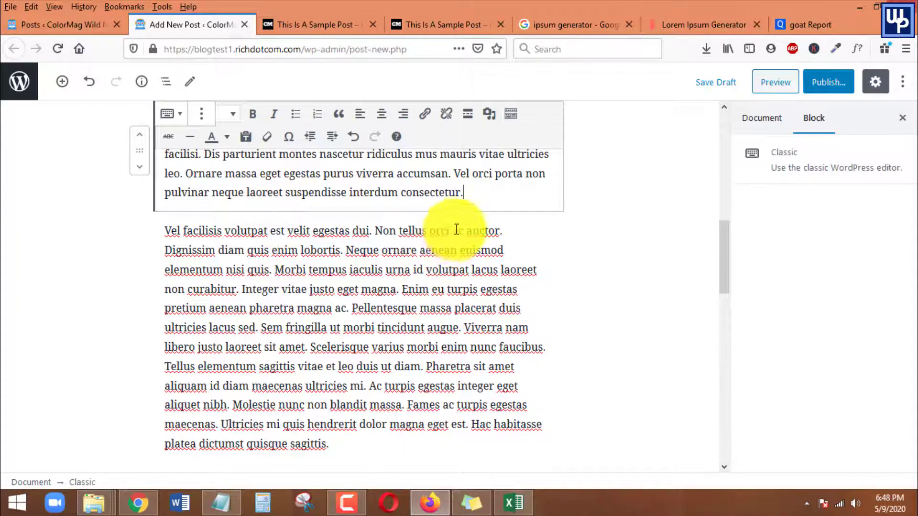
scroll(449, 239, "up", 6)
scroll(439, 291, "down", 3)
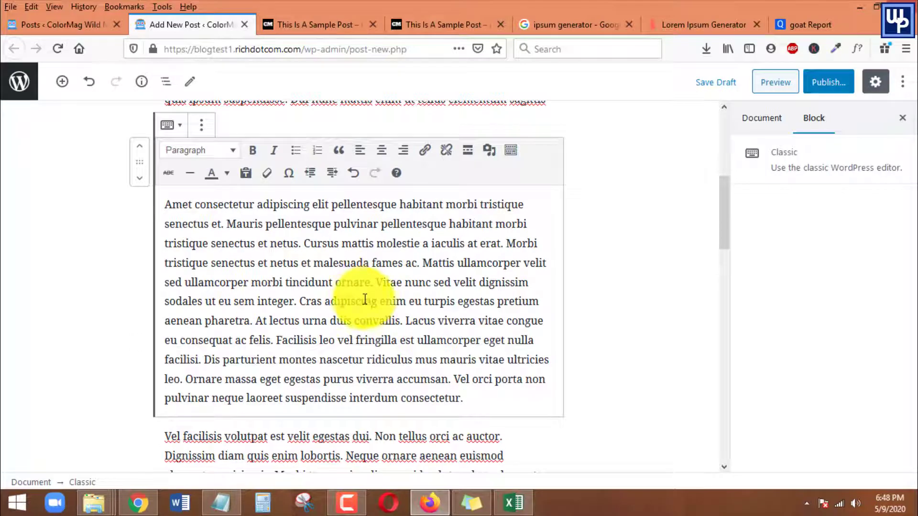
left_click(369, 301)
scroll(209, 229, "up", 3)
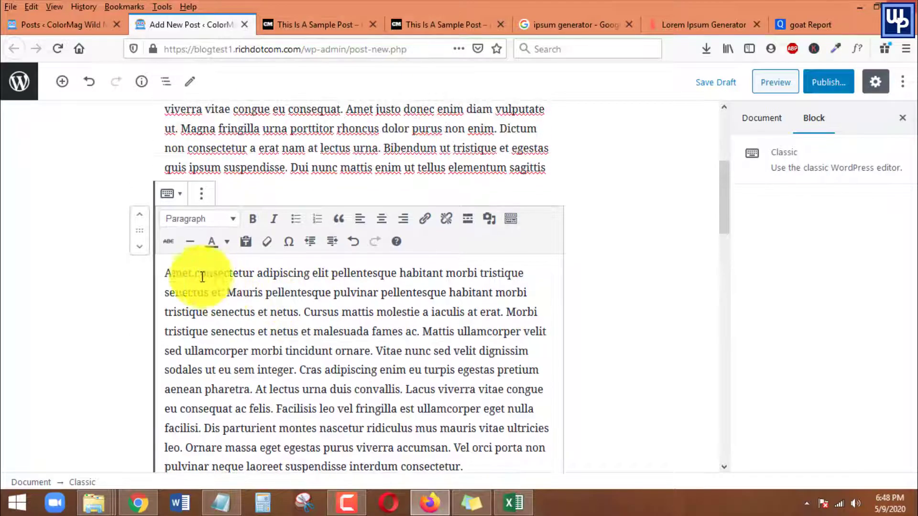
Add an empty line above the Classic block's text and insert the cactus image images-27-1.jpg there from the Media Library.
left_click(166, 271)
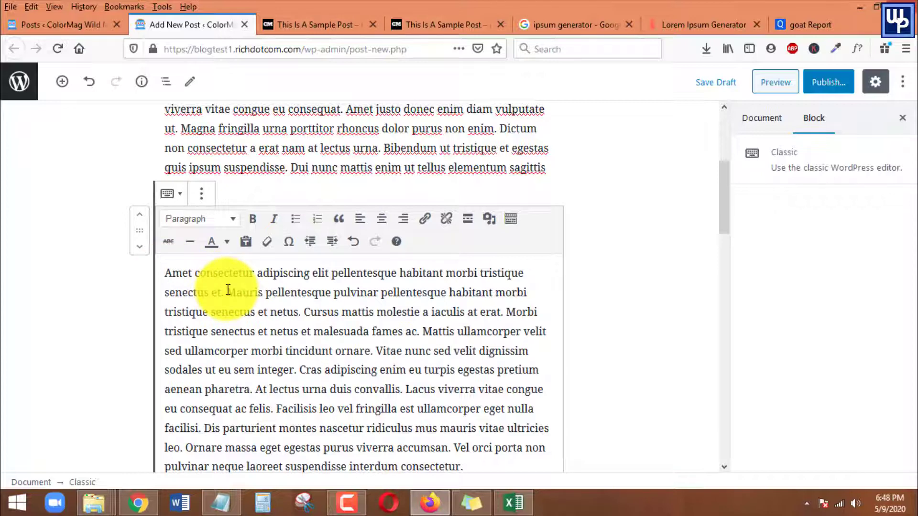
key("Return")
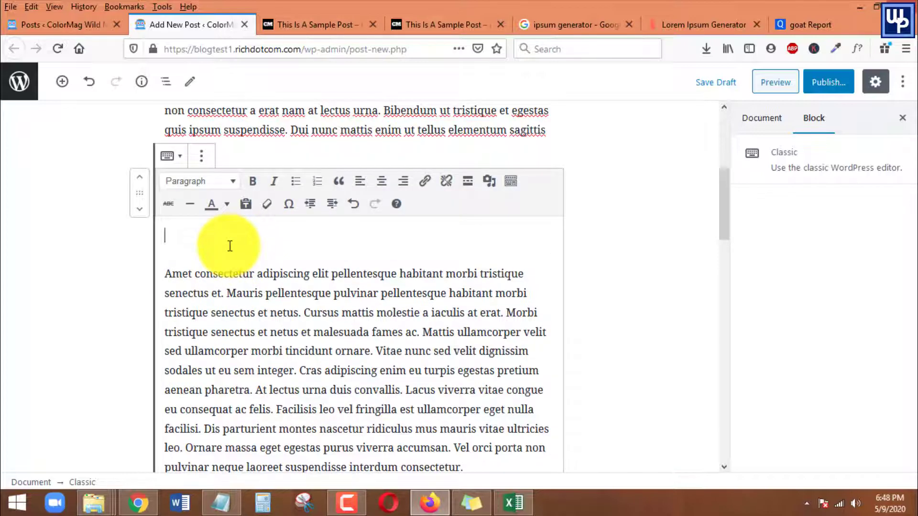
left_click(164, 241)
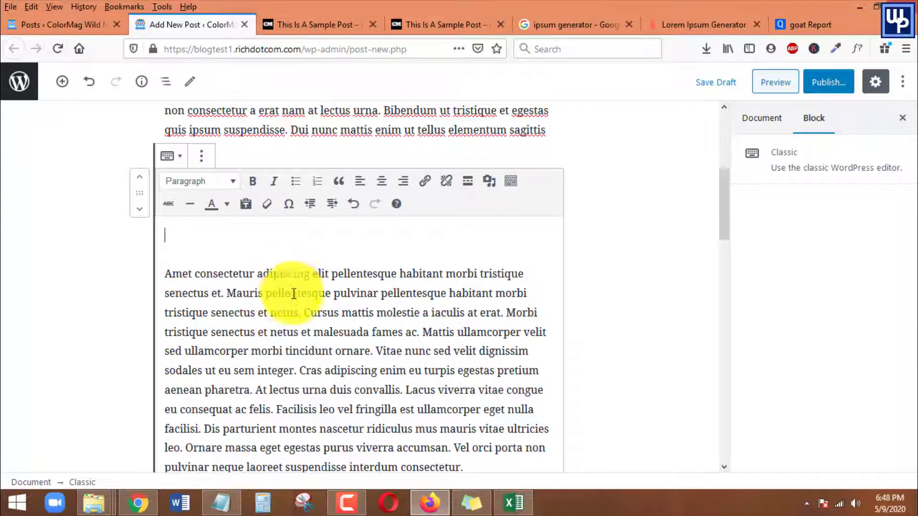
left_click(489, 182)
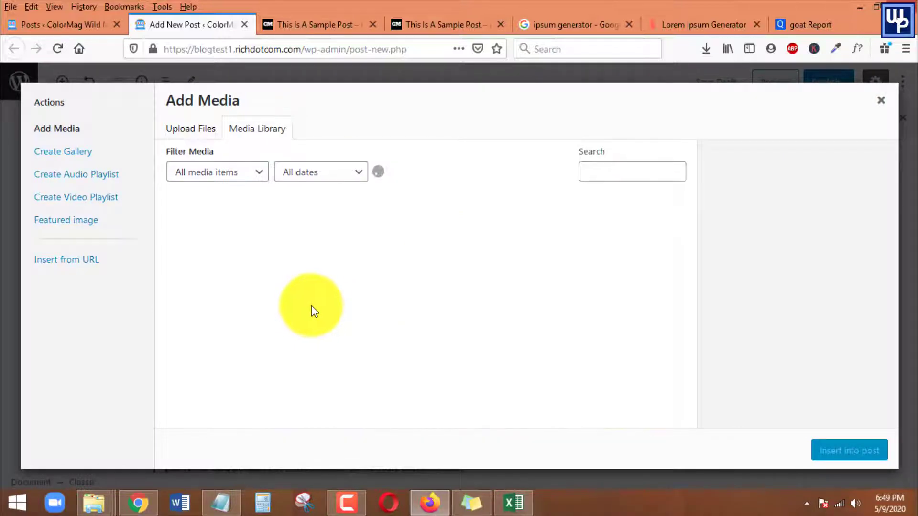
scroll(608, 338, "down", 5)
scroll(622, 335, "up", 3)
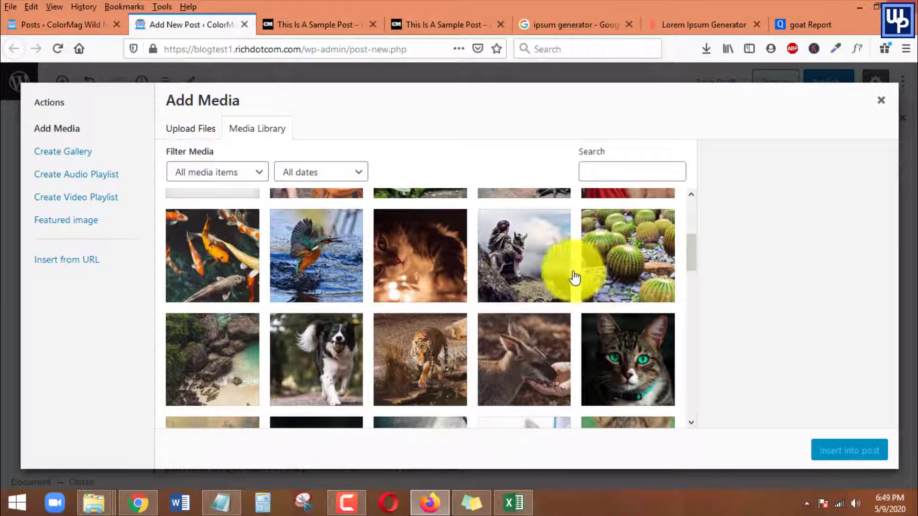
left_click(634, 244)
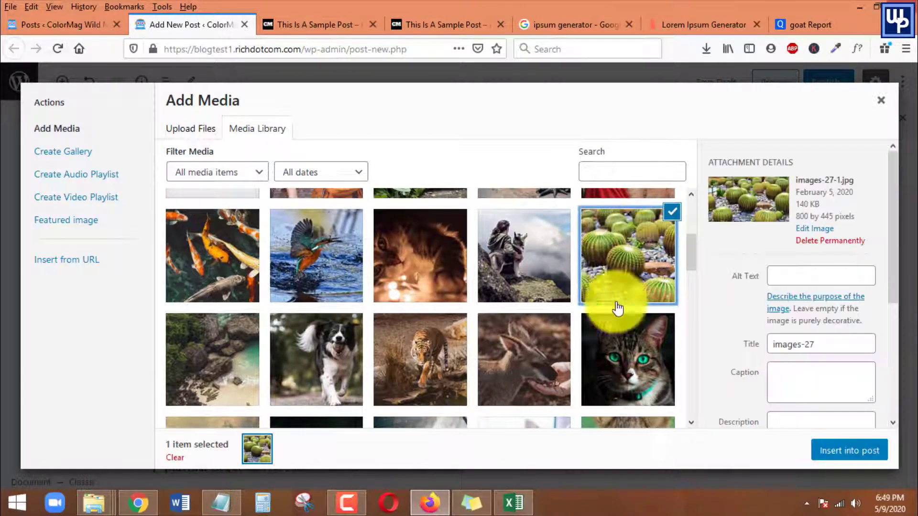
left_click(851, 450)
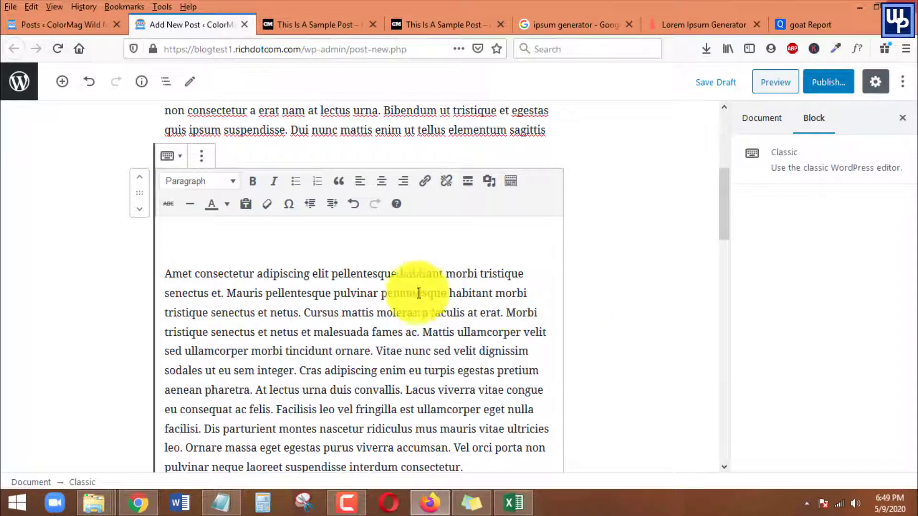
Align the cactus image left so the "Amet consectetur" text wraps beside it.
left_click(324, 319)
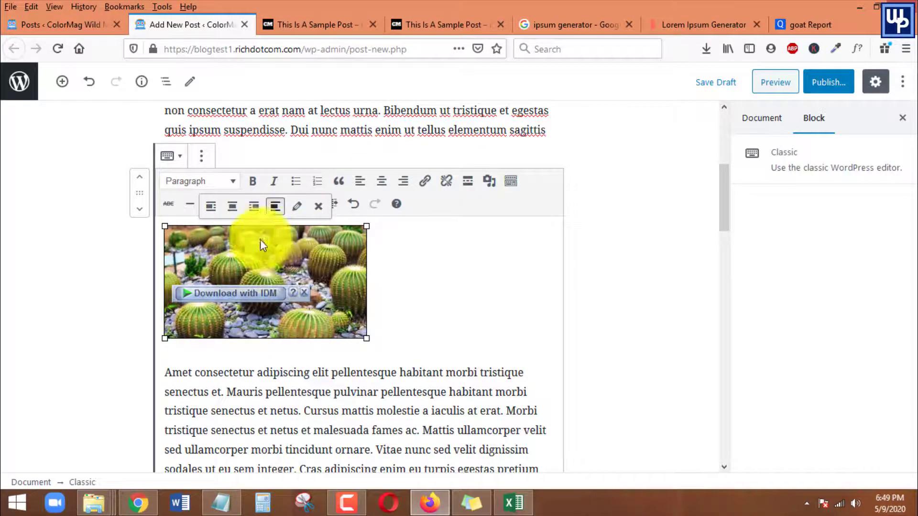
left_click(211, 206)
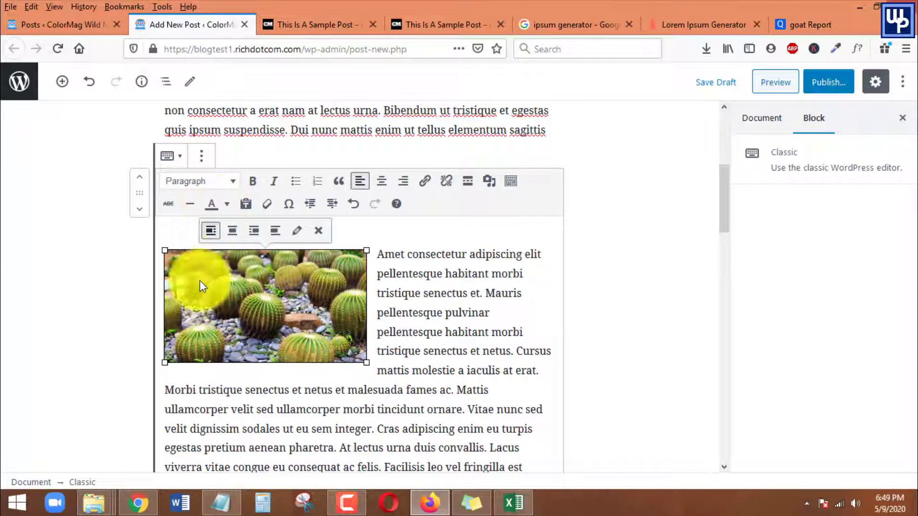
left_click(446, 309)
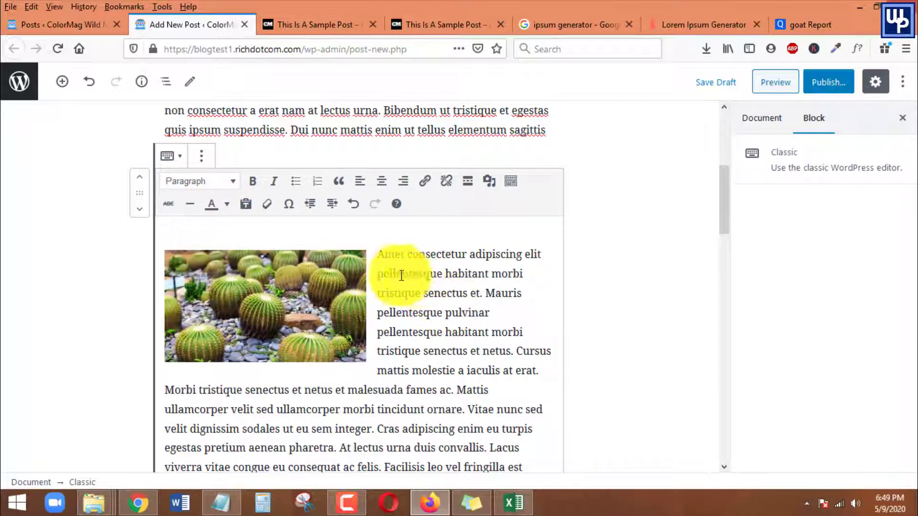
left_click(311, 277)
left_click(466, 316)
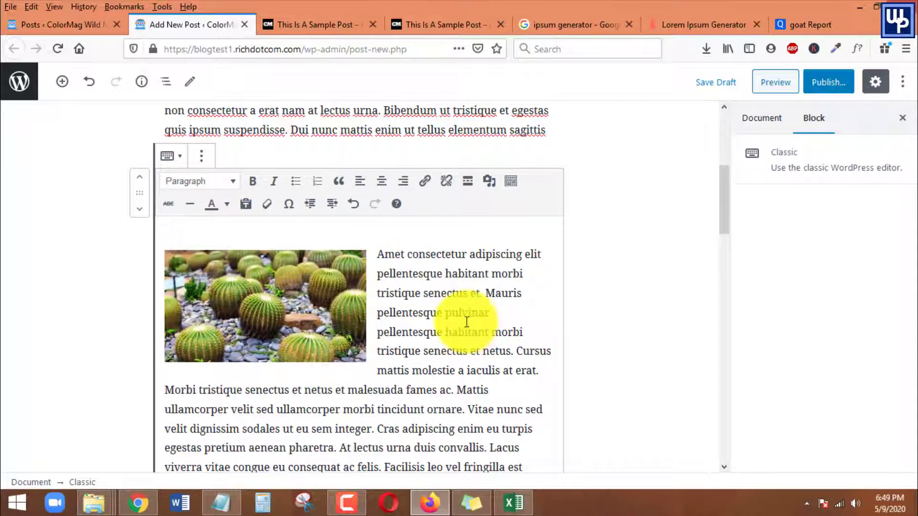
Try right and center alignment on the cactus image and return it to left alignment.
left_click(309, 322)
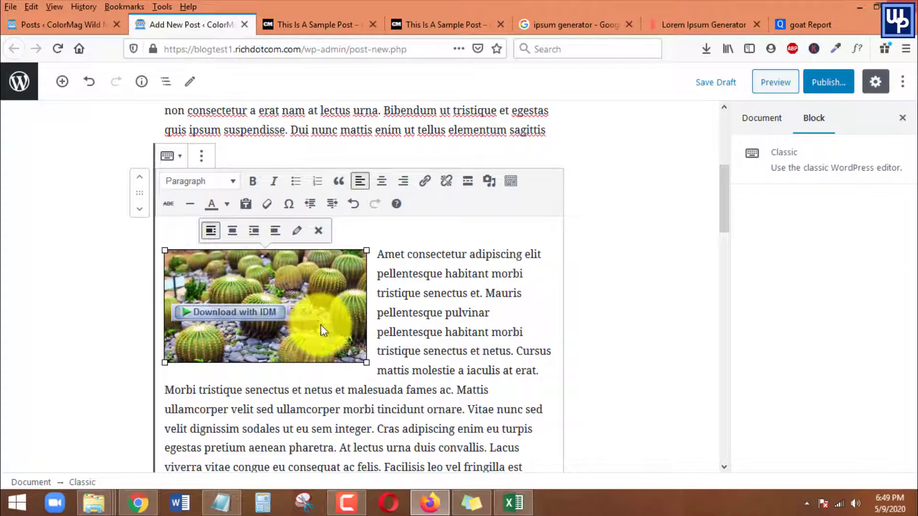
left_click(253, 235)
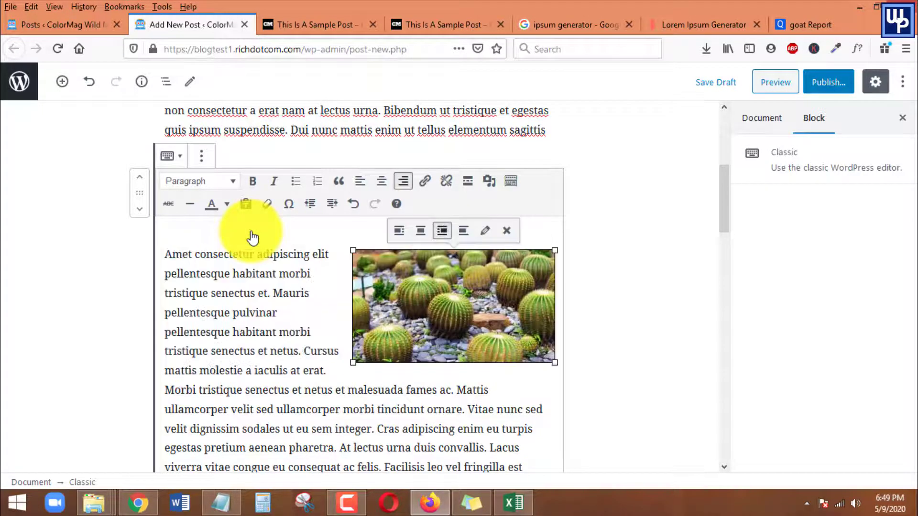
left_click(420, 231)
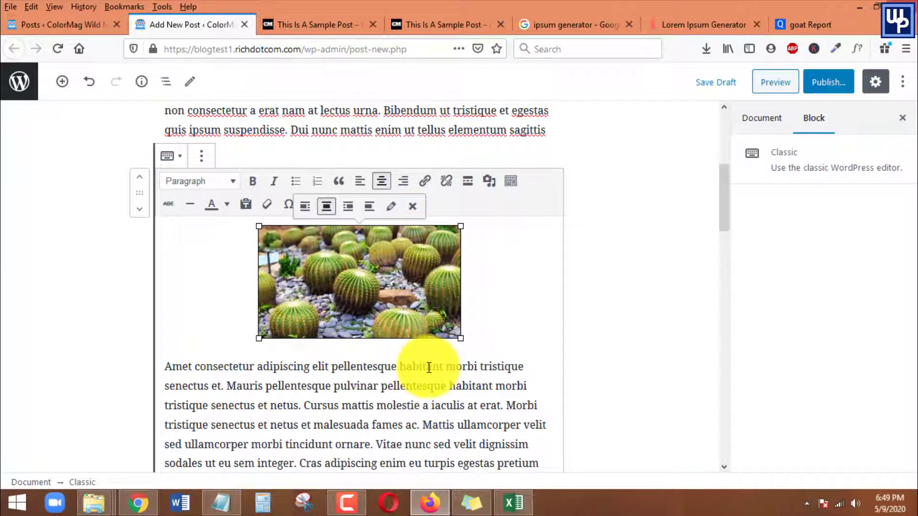
left_click(305, 212)
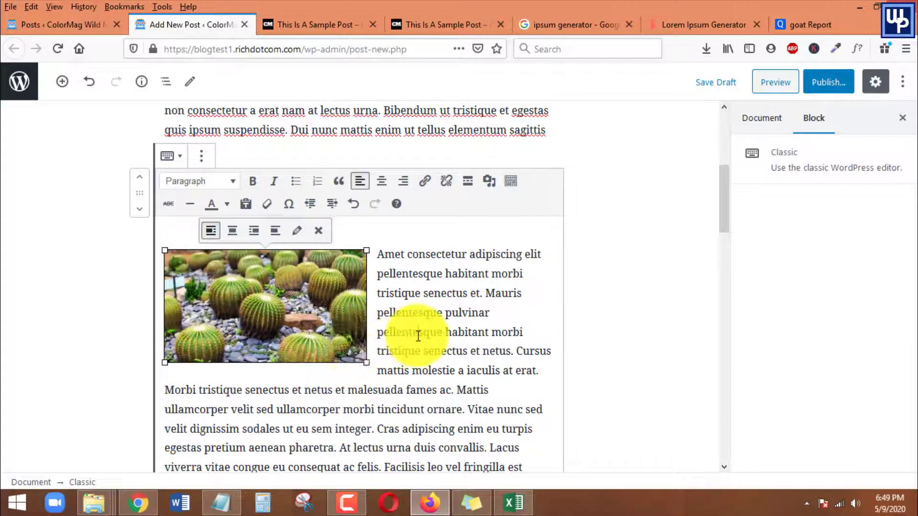
left_click(450, 357)
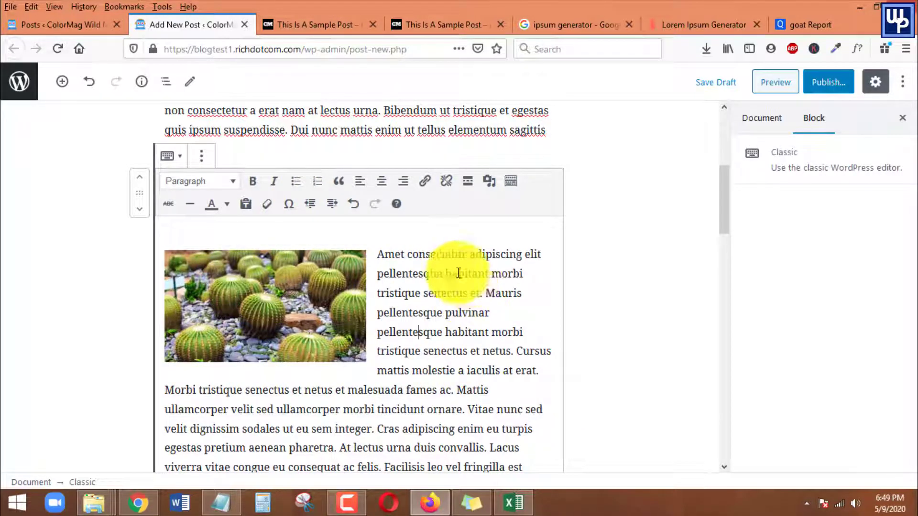
Publish the post with the image-and-text Classic block.
scroll(478, 322, "down", 3)
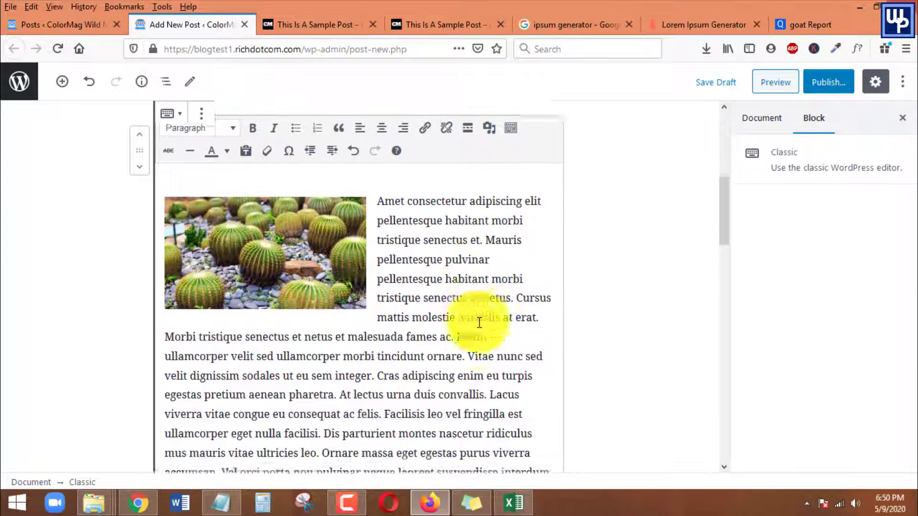
scroll(478, 335, "up", 6)
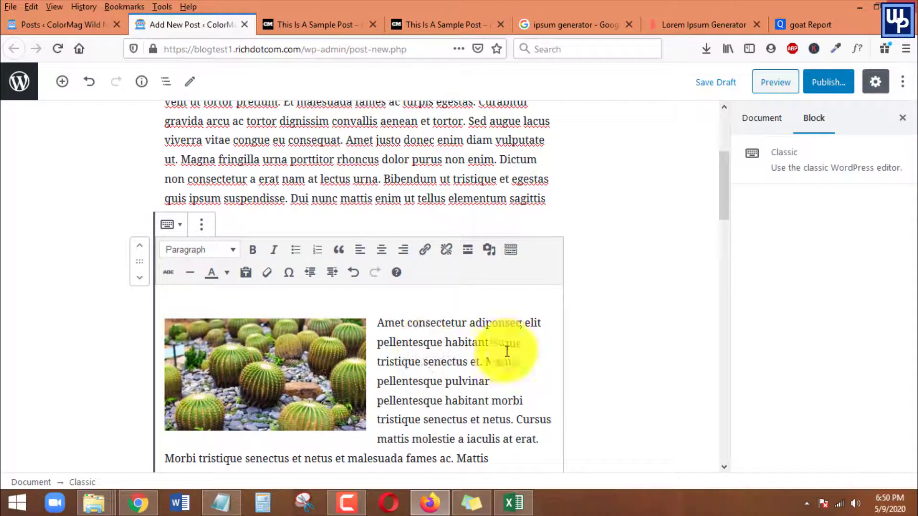
left_click(834, 86)
left_click(823, 81)
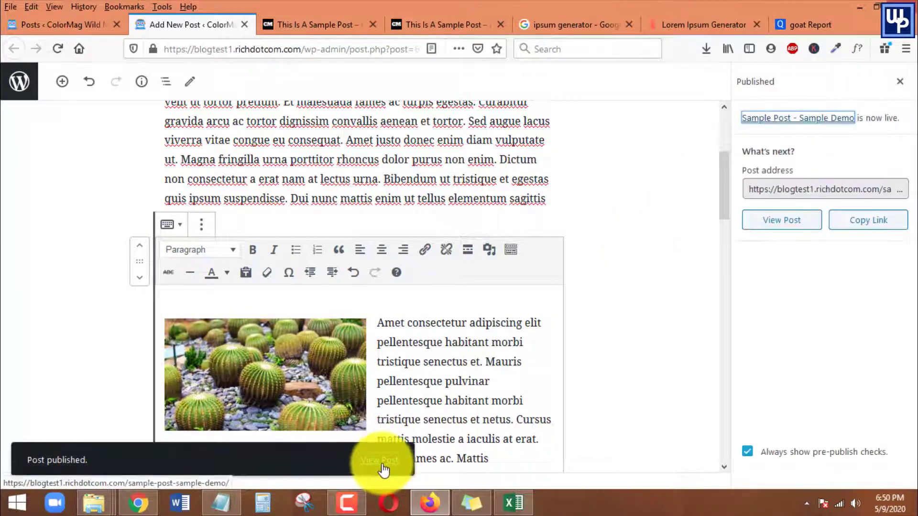
Open the published post in a new browser tab and examine how the text wraps around the cactus image.
middle_click(380, 461)
left_click(294, 24)
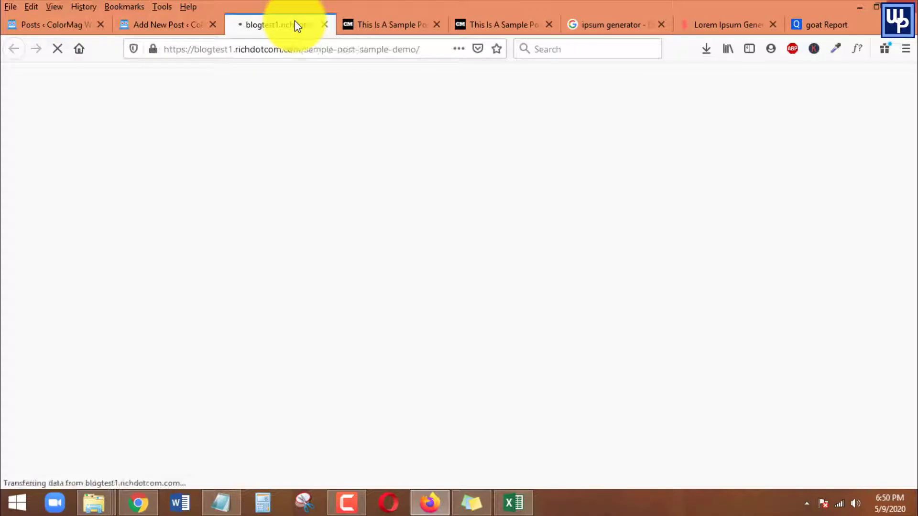
scroll(473, 273, "down", 5)
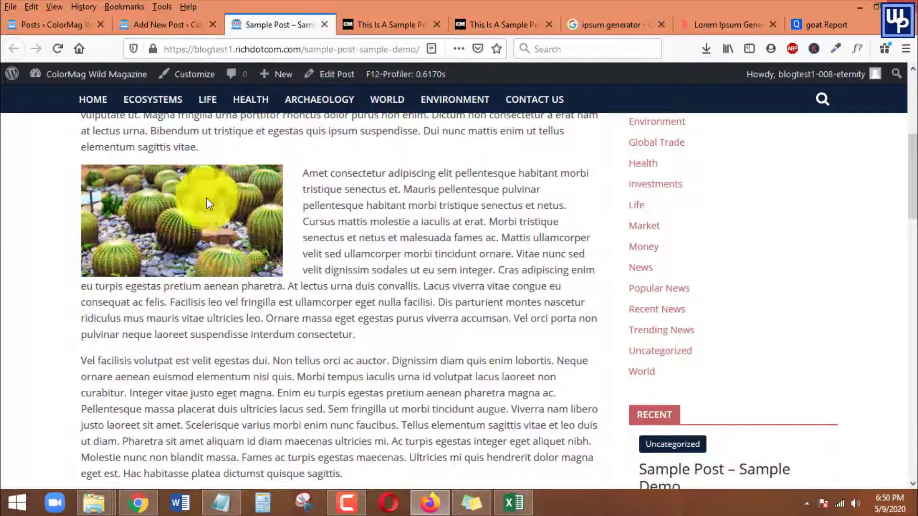
Return to the post editor, enlarge the left-aligned cactus image proportionally by about a quarter, and deselect the Classic block.
left_click(176, 16)
left_click(302, 341)
scroll(464, 344, "down", 1)
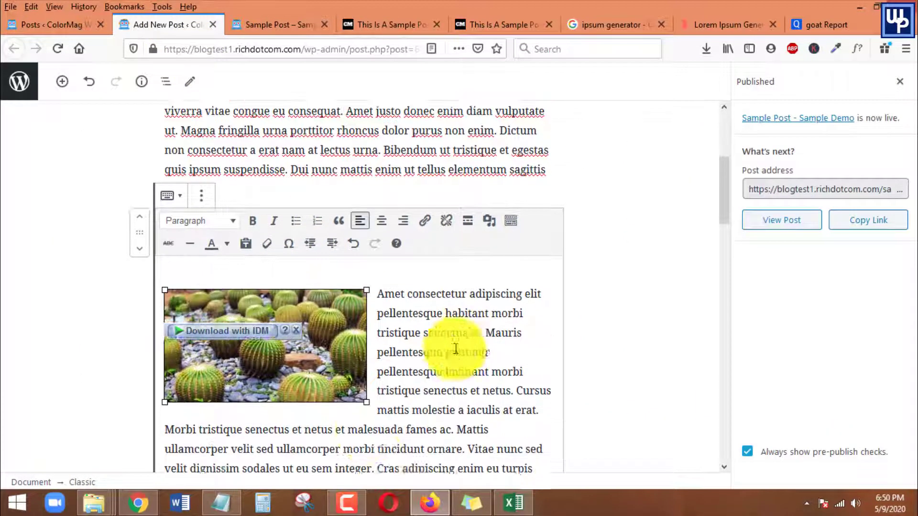
scroll(465, 344, "down", 1)
mouse_move(366, 362)
left_mouse_down()
mouse_move(384, 368)
mouse_move(369, 358)
left_mouse_up()
left_click_drag(375, 361, 404, 386)
scroll(435, 363, "down", 2)
left_click_drag(413, 322, 419, 326)
left_click(510, 225)
scroll(729, 194, "up", 3)
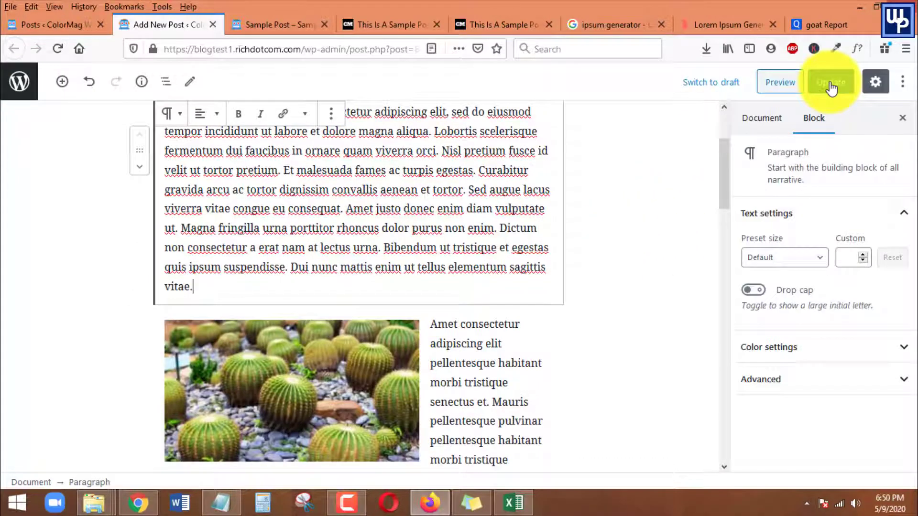
Update the post and reload its live page to check the enlarged image.
left_click(830, 86)
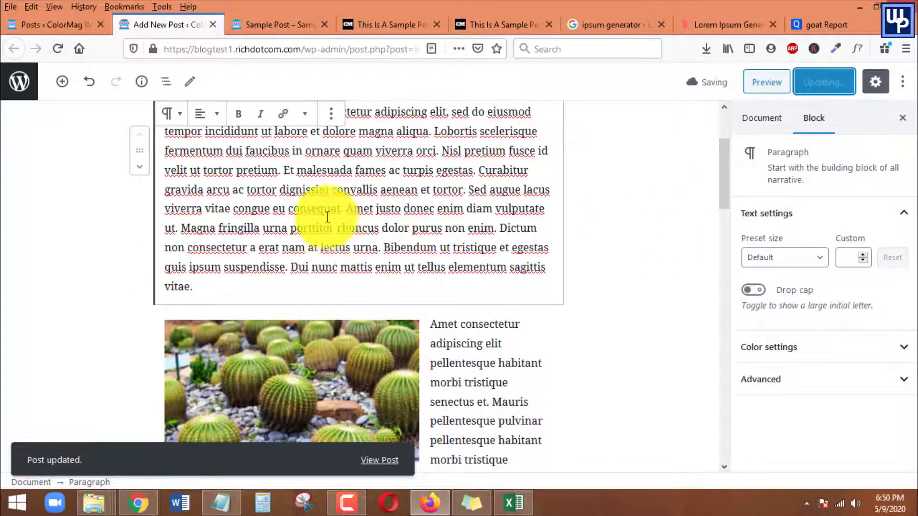
left_click(277, 22)
left_click(57, 48)
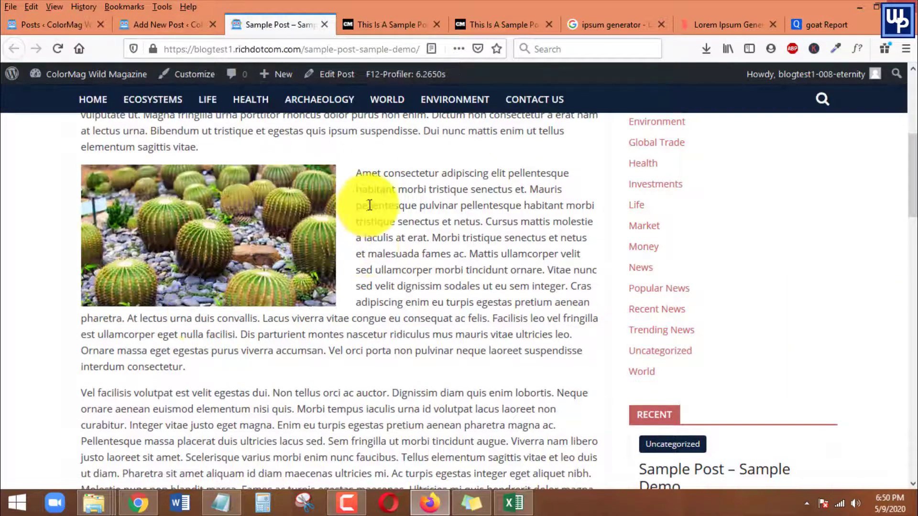
Look over the cactus image and the paragraphs below it on the published post.
scroll(375, 209, "down", 3)
scroll(386, 216, "down", 2)
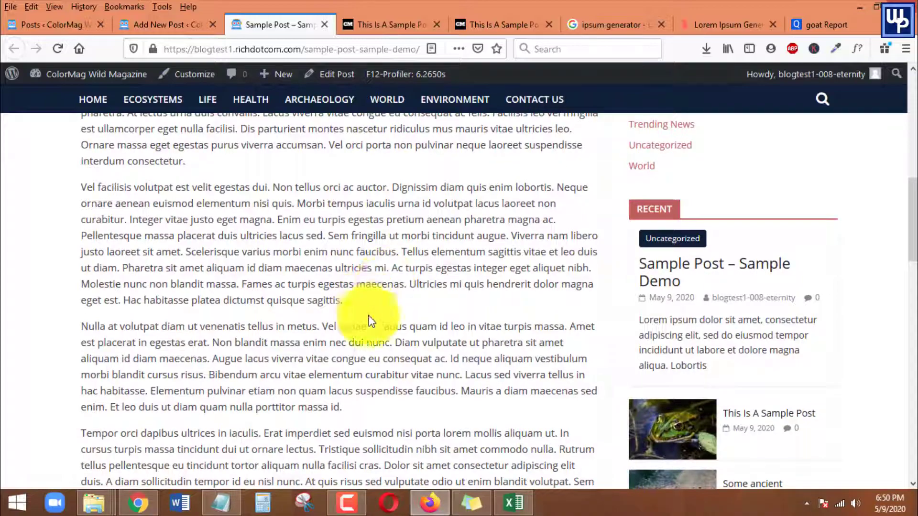
scroll(364, 280, "up", 4)
scroll(359, 325, "down", 3)
scroll(261, 192, "down", 4)
Return to the post editor and copy the entire paragraph beginning "Nulla at volutpat diam".
left_click(174, 28)
scroll(441, 256, "down", 5)
scroll(465, 268, "down", 3)
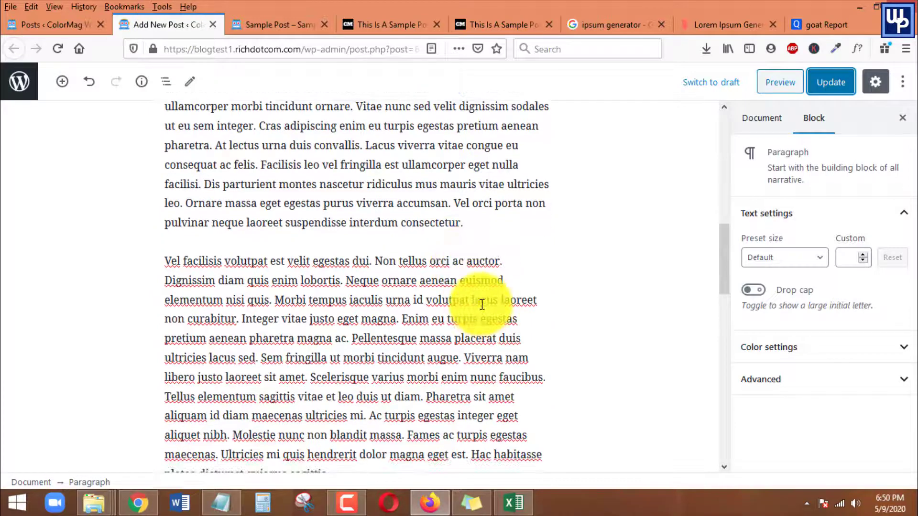
scroll(478, 301, "down", 2)
left_click(328, 271)
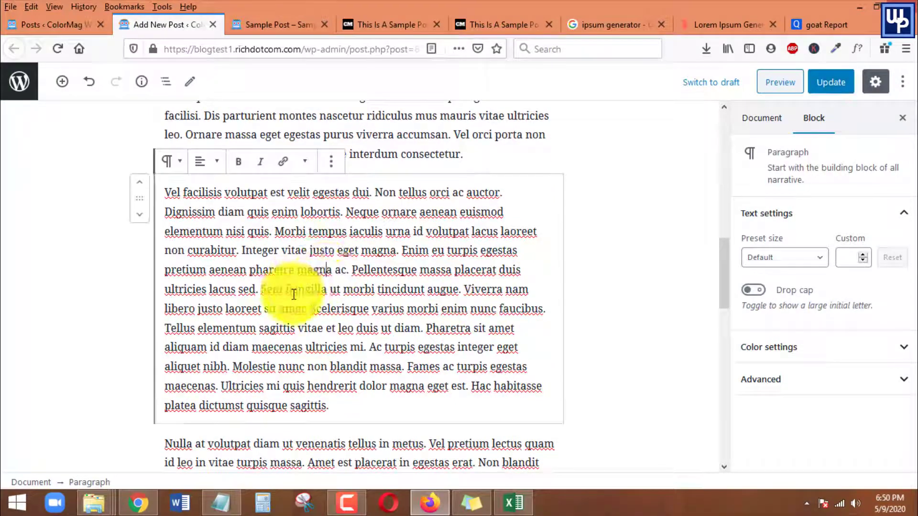
triple_click(312, 259)
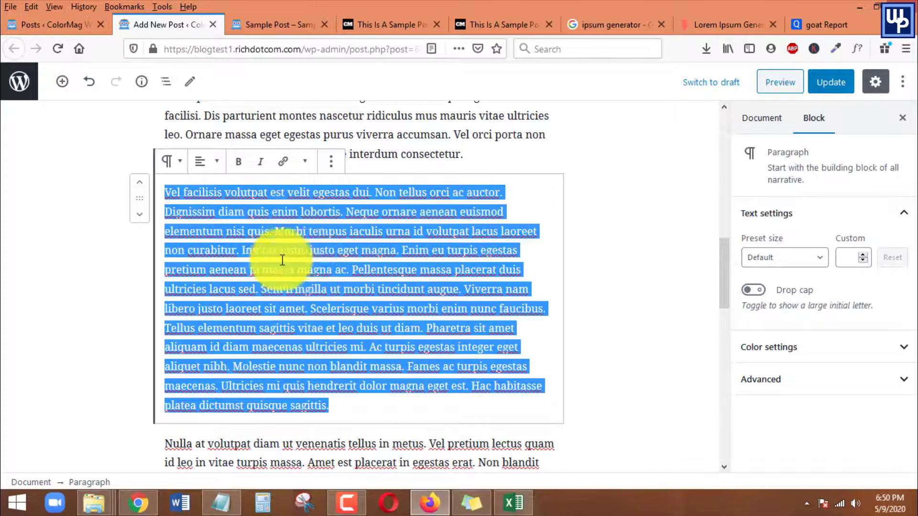
scroll(301, 250, "down", 9)
left_click(297, 174)
scroll(272, 286, "up", 4)
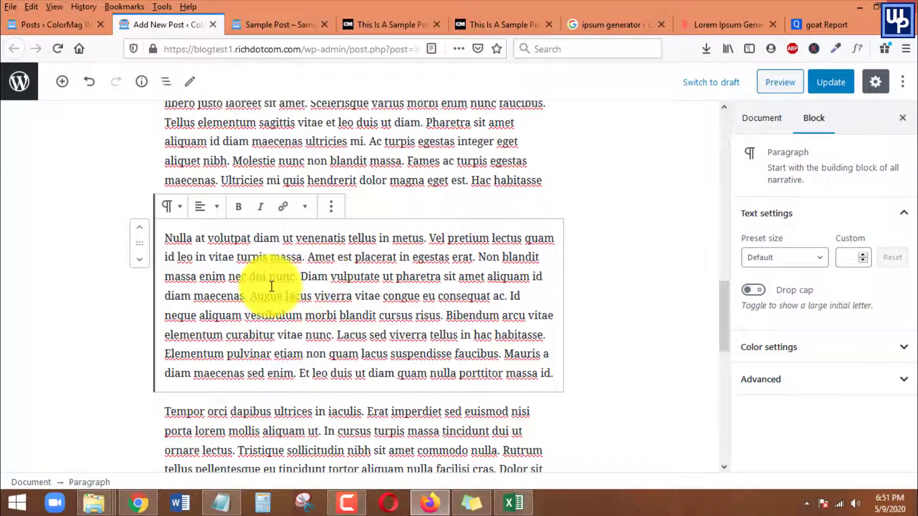
triple_click(271, 286)
key("ctrl+c")
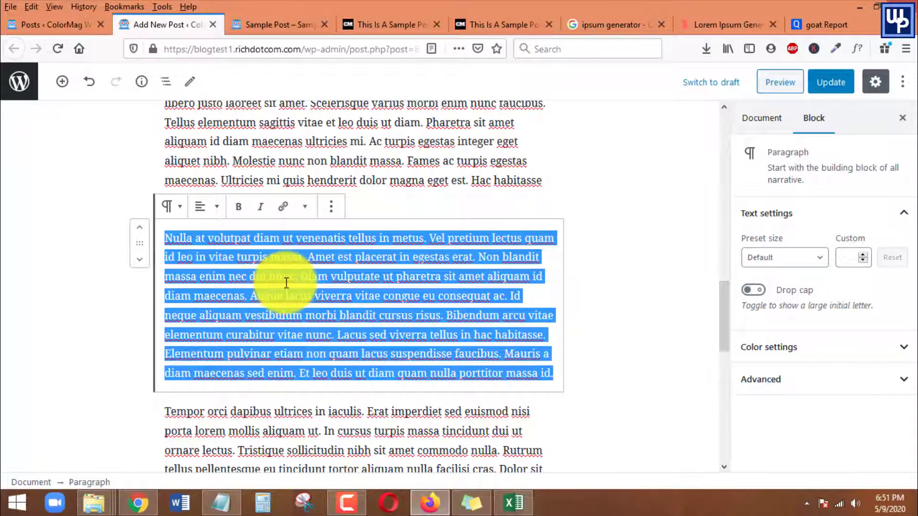
Remove the original "Nulla at volutpat diam" paragraph block from the post.
left_click(352, 296)
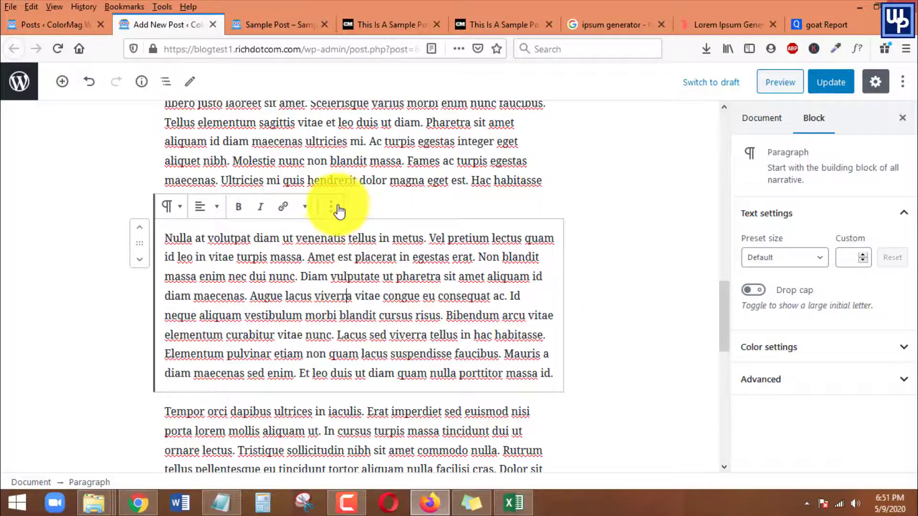
left_click(334, 208)
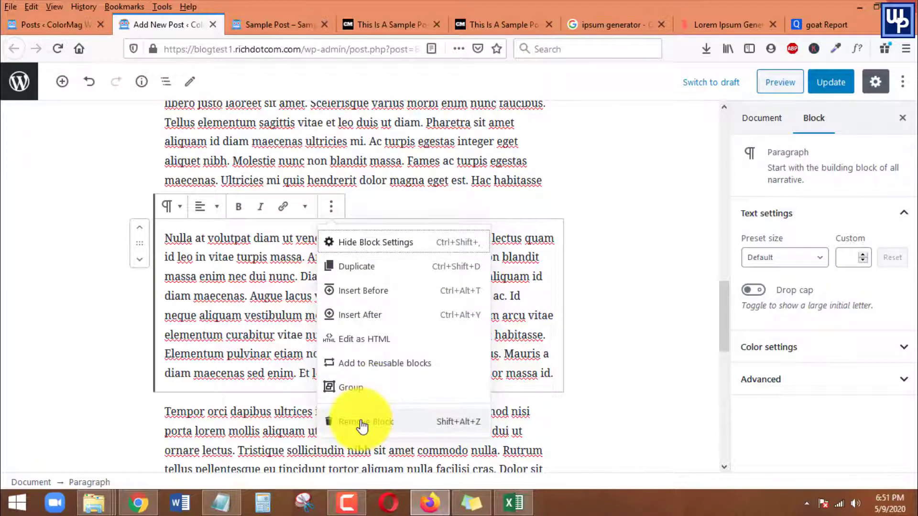
left_click(362, 423)
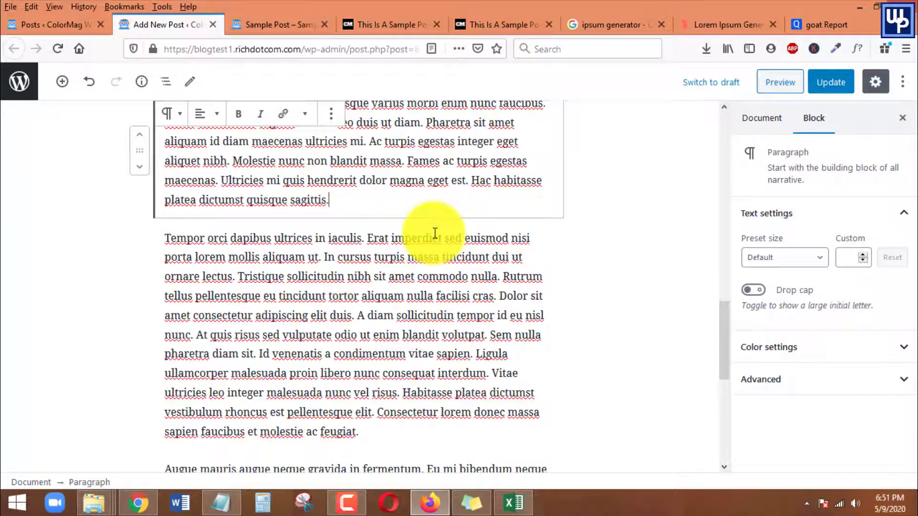
Add a Classic block after the "Vel facilisis" paragraph and paste the copied "Nulla at volutpat diam" text into it.
key("Return")
scroll(435, 233, "up", 1)
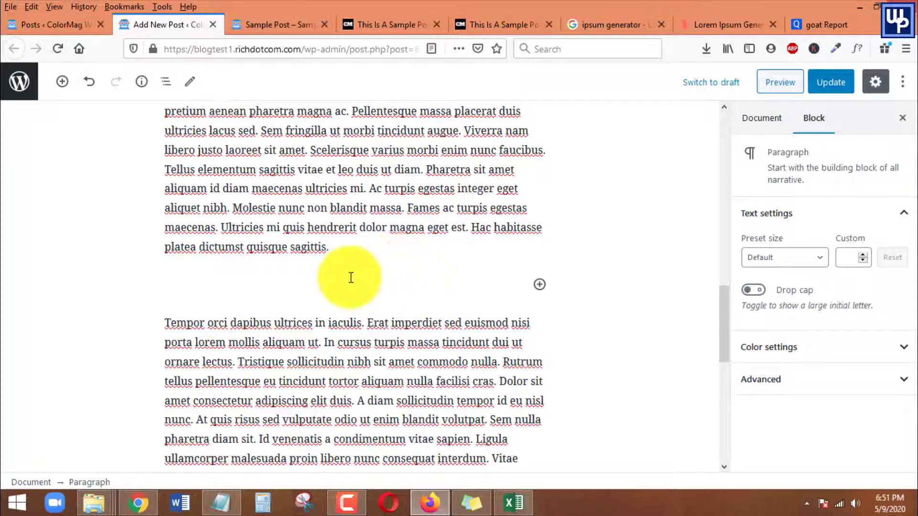
left_click(539, 290)
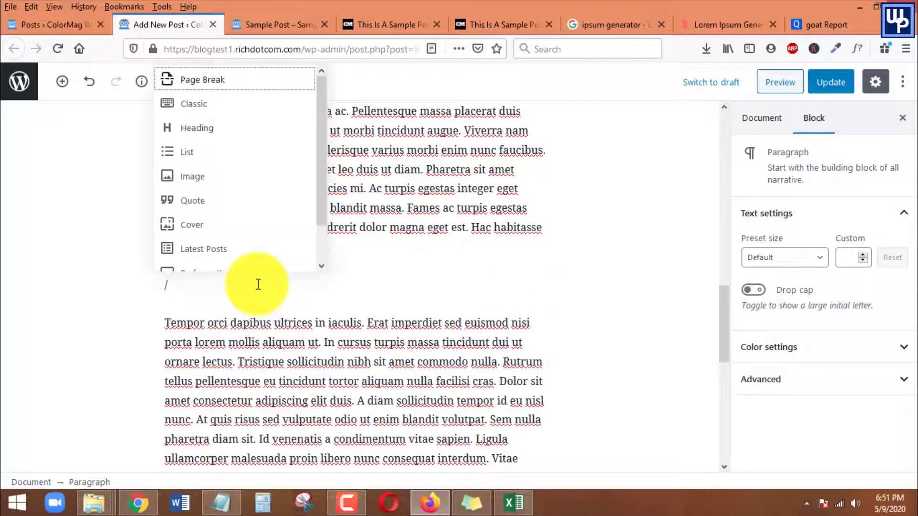
key("Down")
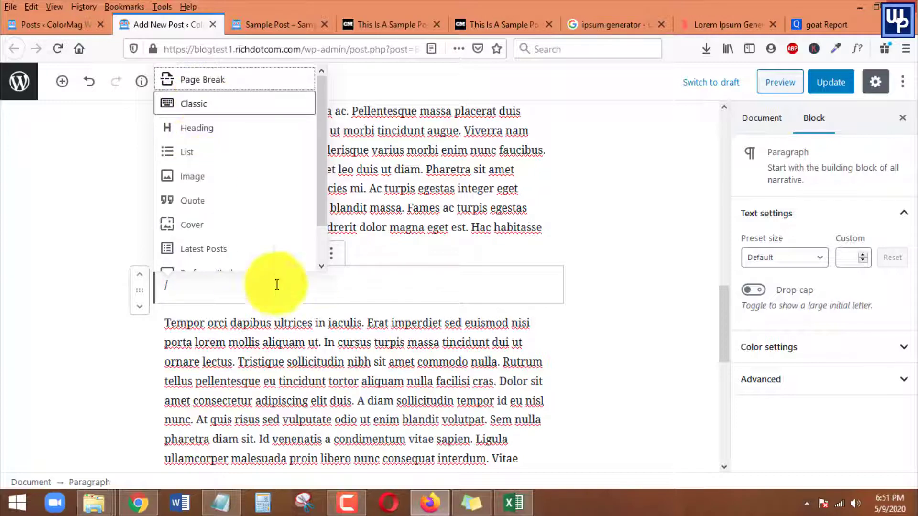
key("Return")
scroll(325, 329, "down", 1)
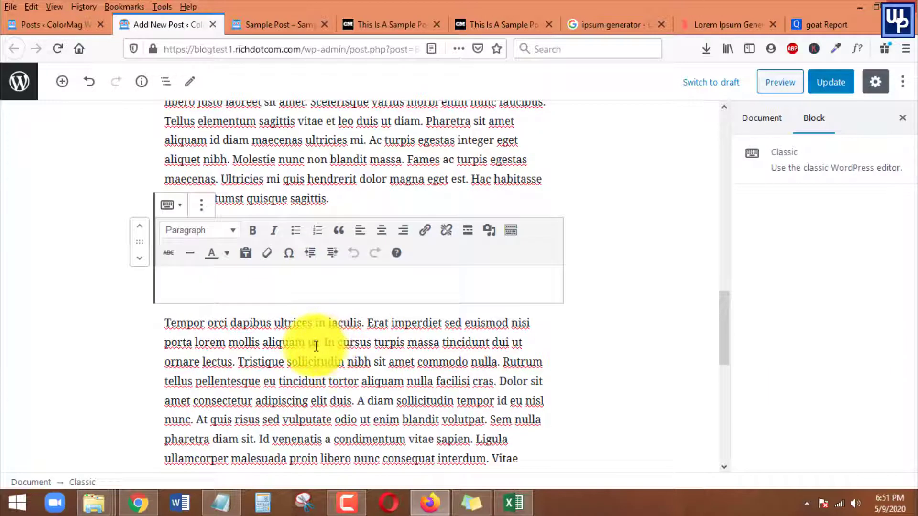
key("ctrl+v")
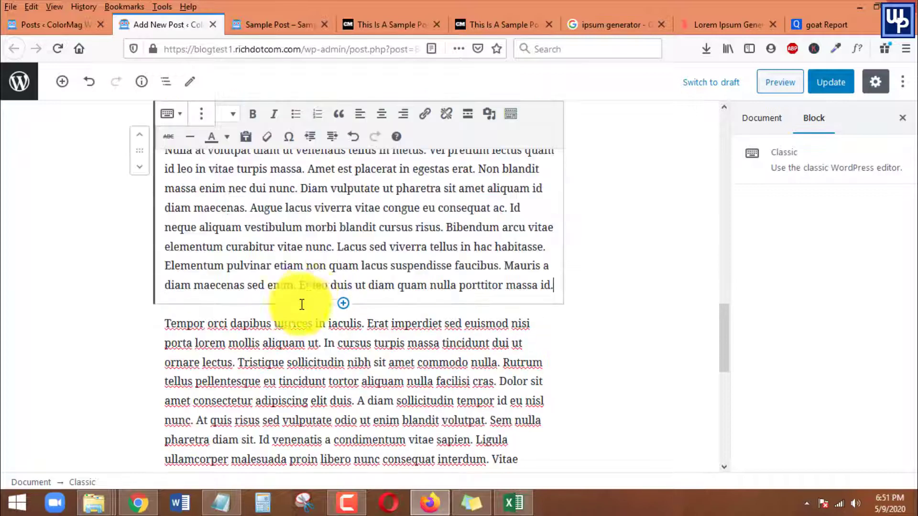
Insert the media library image of the monkey with its baby on an empty line above the text in the Classic block.
scroll(303, 301, "down", 2)
scroll(317, 287, "up", 2)
left_click(282, 335)
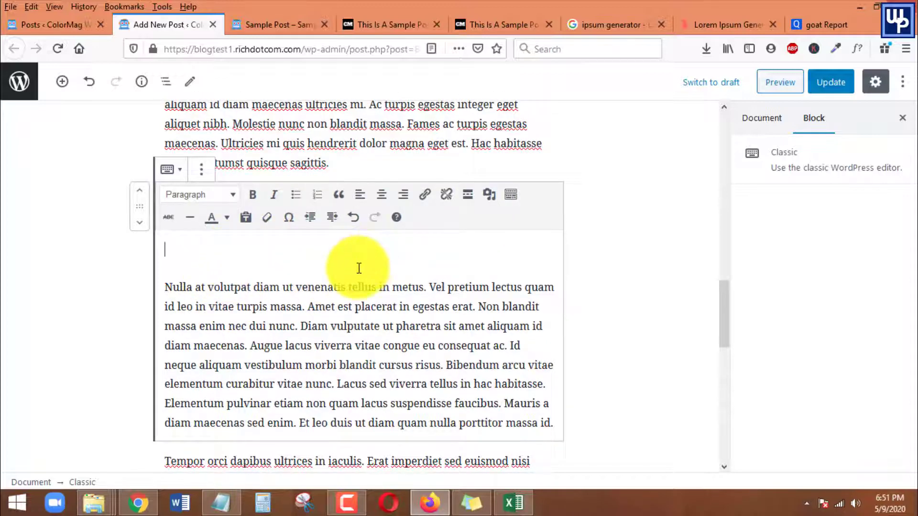
left_click(488, 194)
scroll(498, 297, "down", 5)
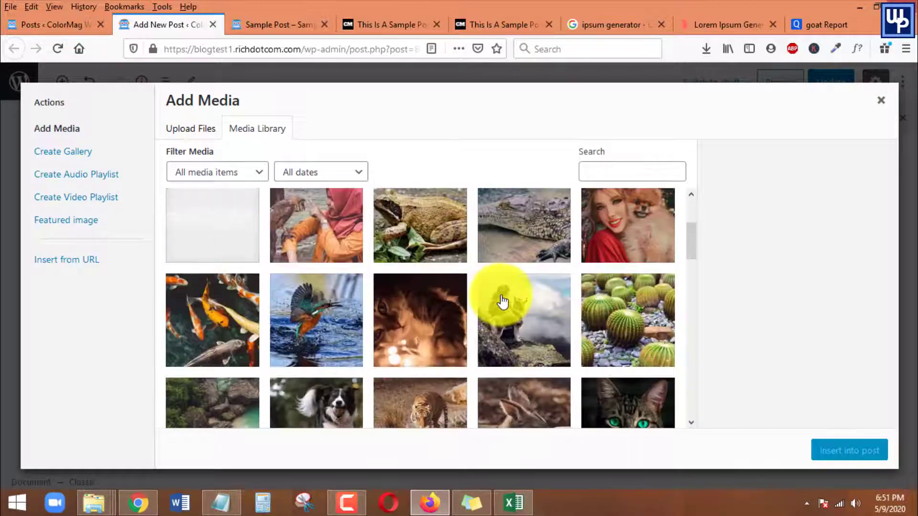
scroll(416, 316, "down", 4)
scroll(435, 345, "down", 4)
scroll(347, 352, "up", 3)
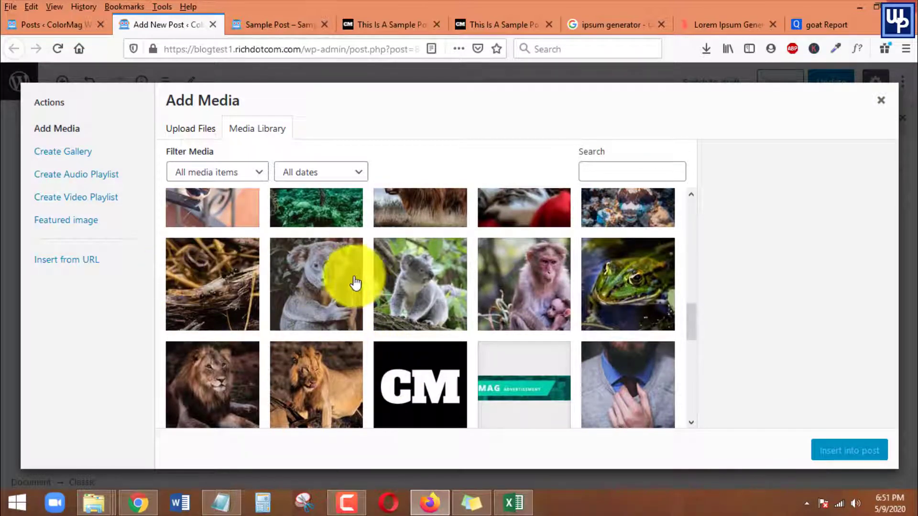
left_click(523, 306)
left_click(849, 451)
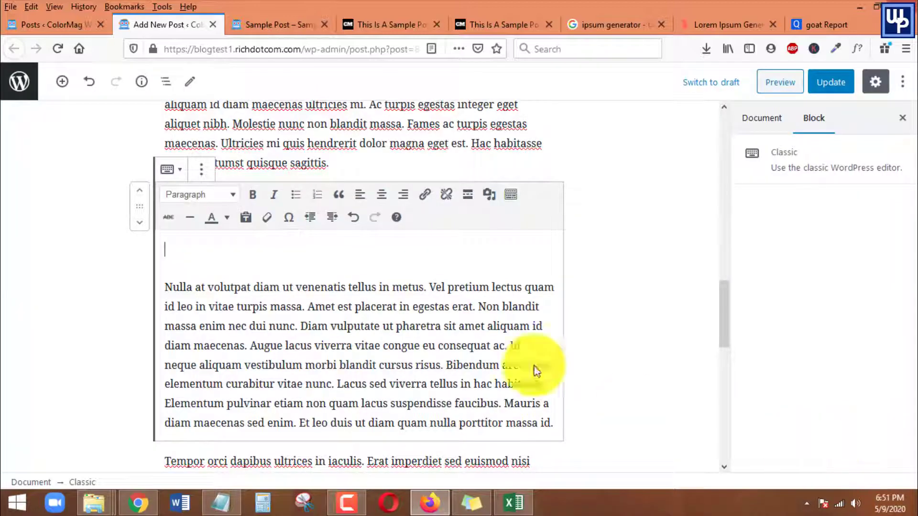
Try right and left alignment on the monkey image to compare how the paragraph wraps around it.
left_click(312, 305)
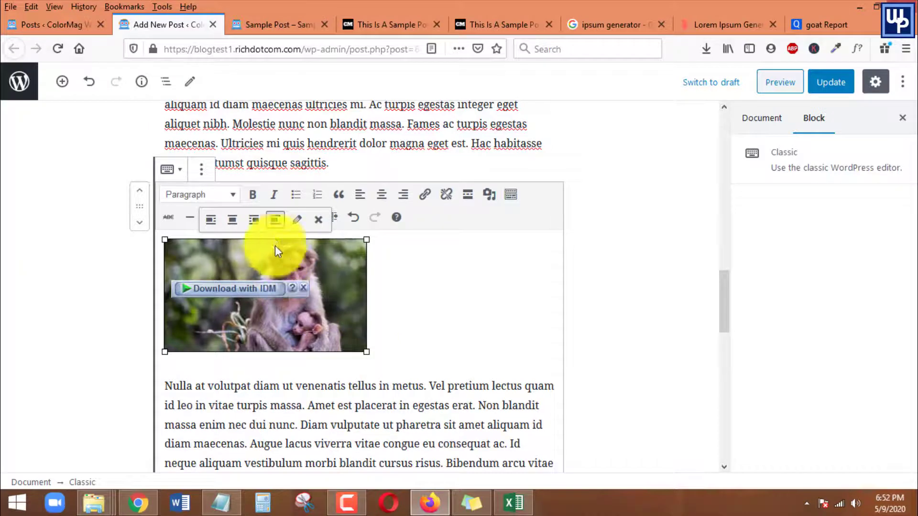
left_click(253, 226)
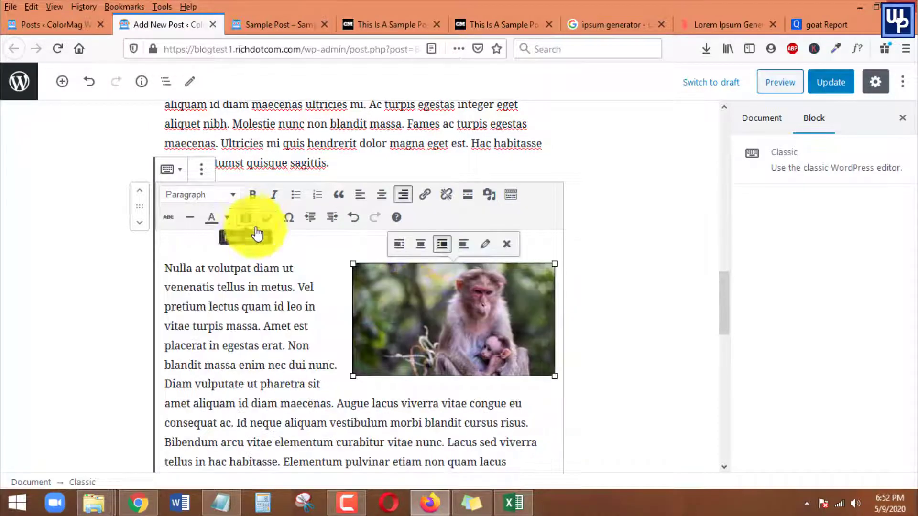
left_click(400, 245)
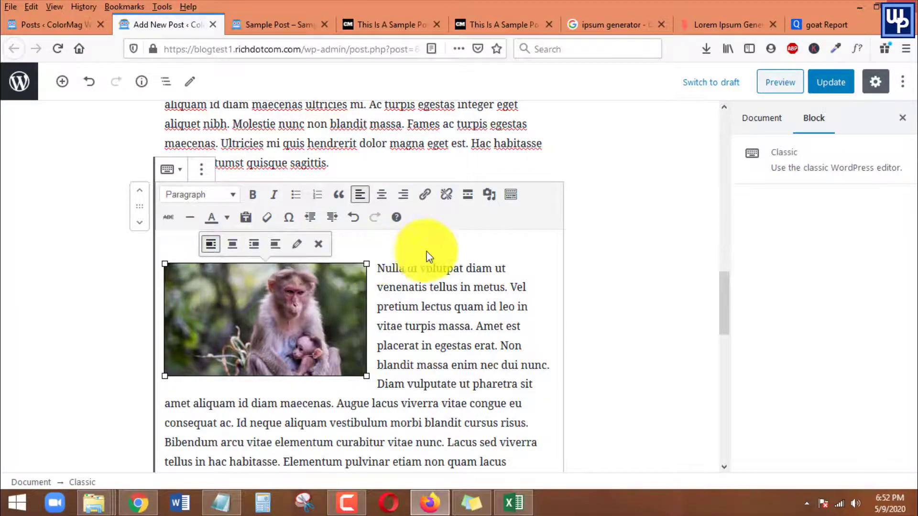
scroll(369, 297, "up", 10)
scroll(311, 201, "down", 10)
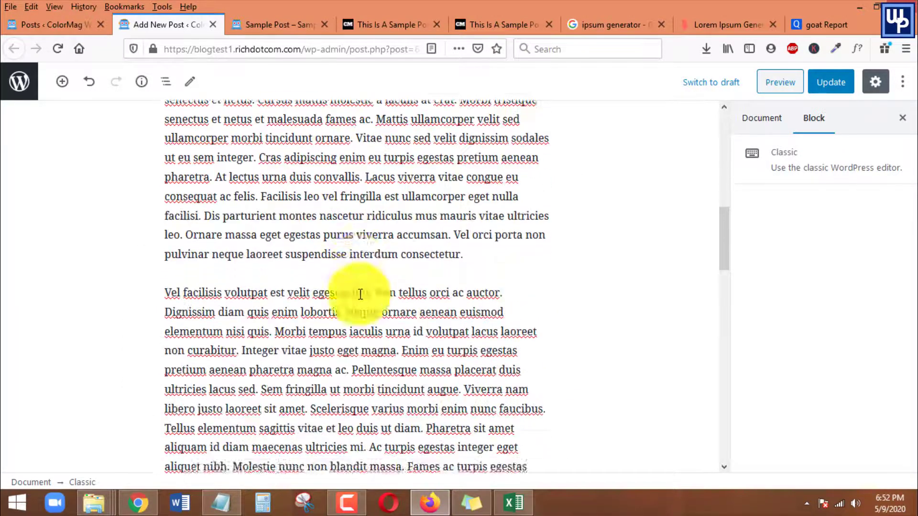
left_click(289, 242)
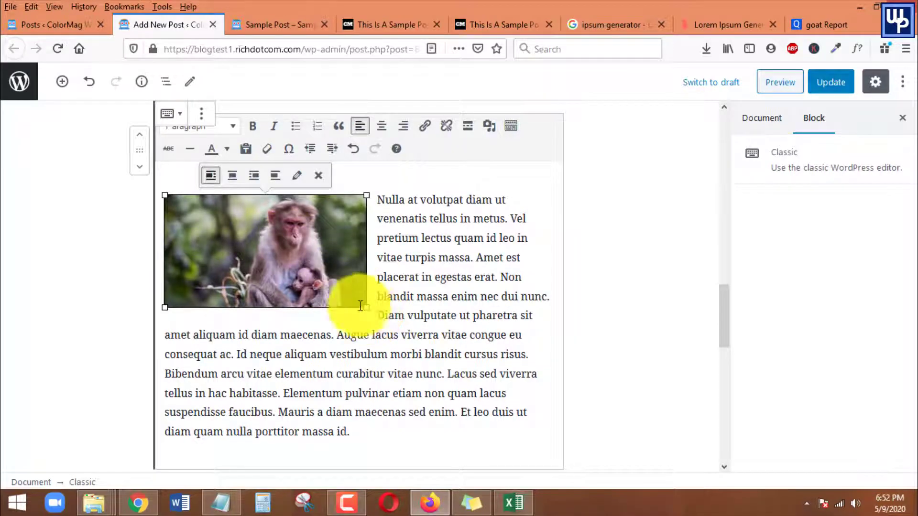
Align the monkey image right, enlarge it proportionally by about a quarter, and deselect the Classic block.
left_click(254, 180)
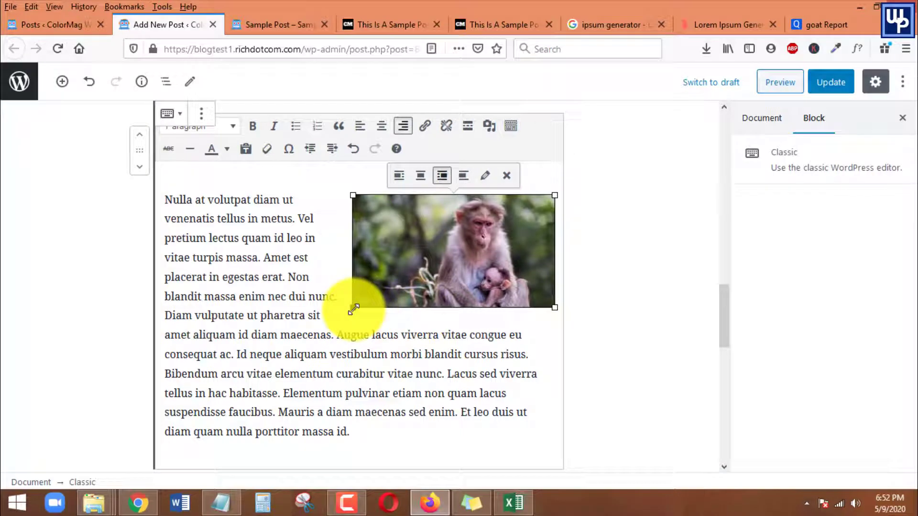
left_click_drag(350, 311, 318, 326)
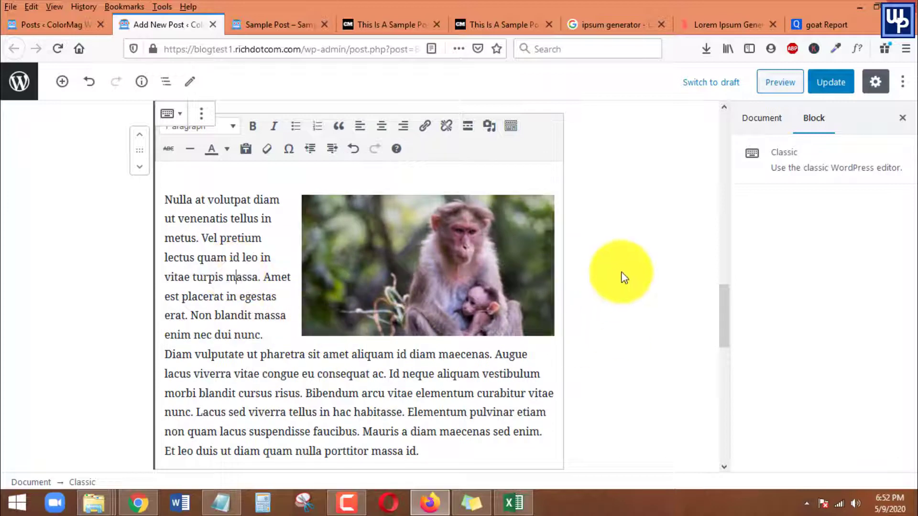
left_click(621, 277)
Update the post and reload its live page to check the text wrapping around the right-aligned monkey image.
left_click(838, 89)
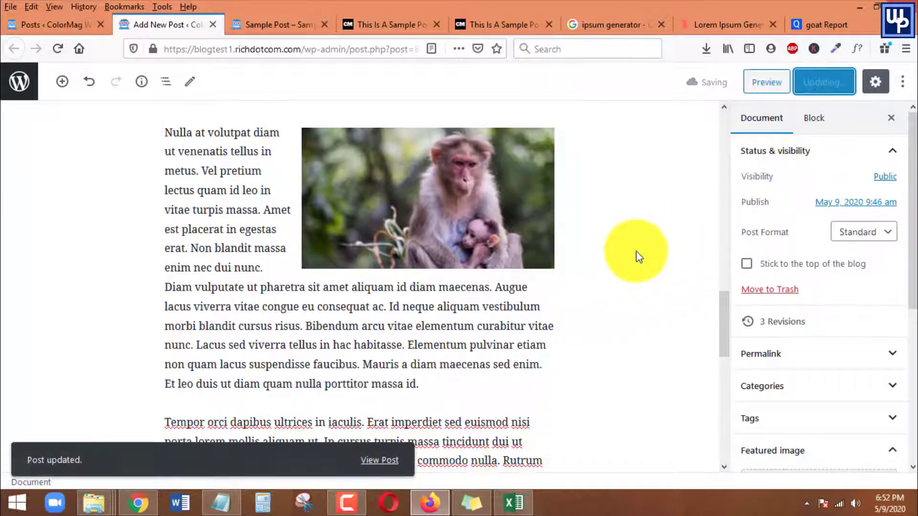
left_click(258, 24)
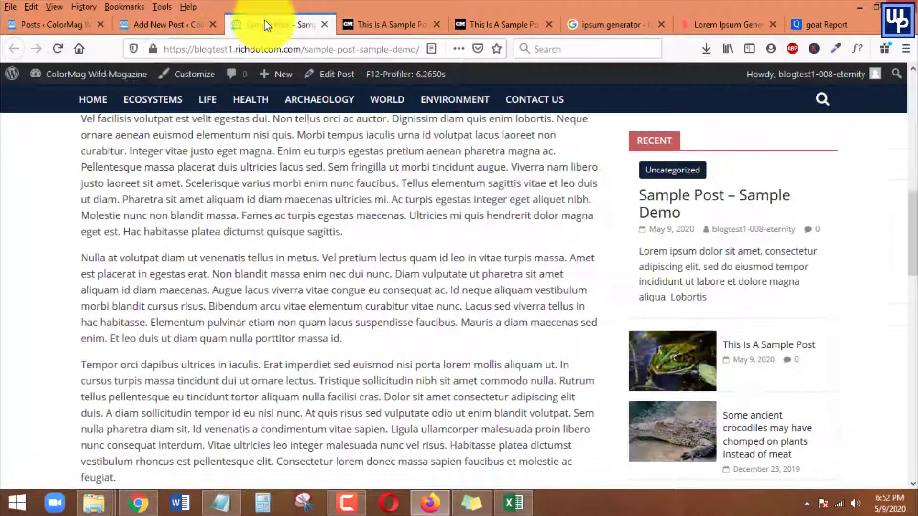
left_click(59, 49)
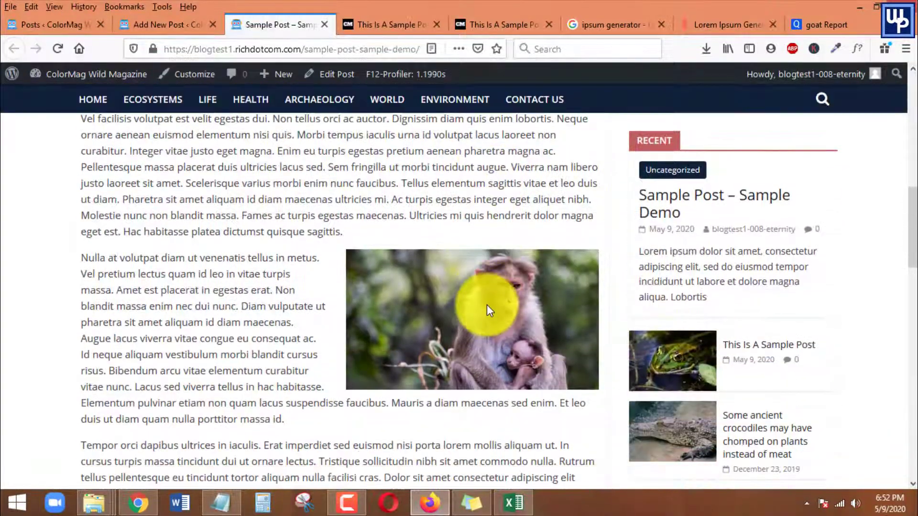
scroll(475, 229, "down", 4)
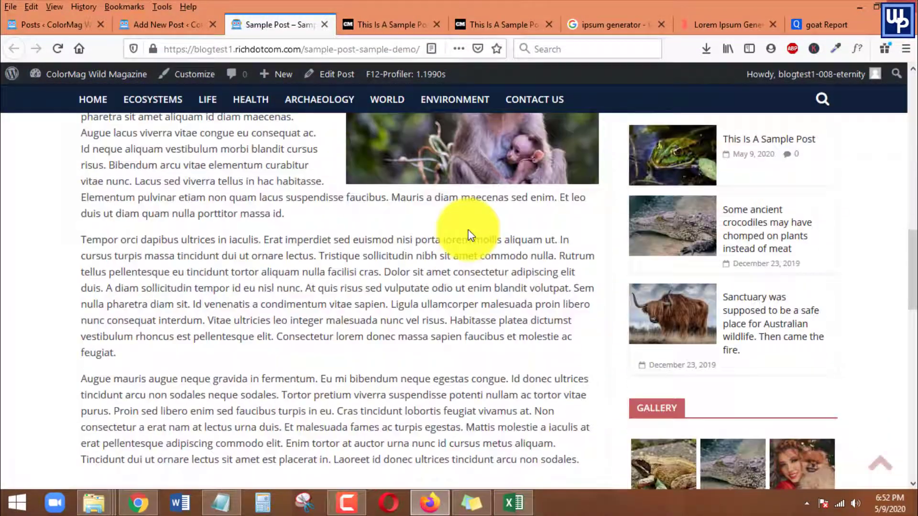
scroll(469, 235, "down", 4)
scroll(467, 232, "up", 8)
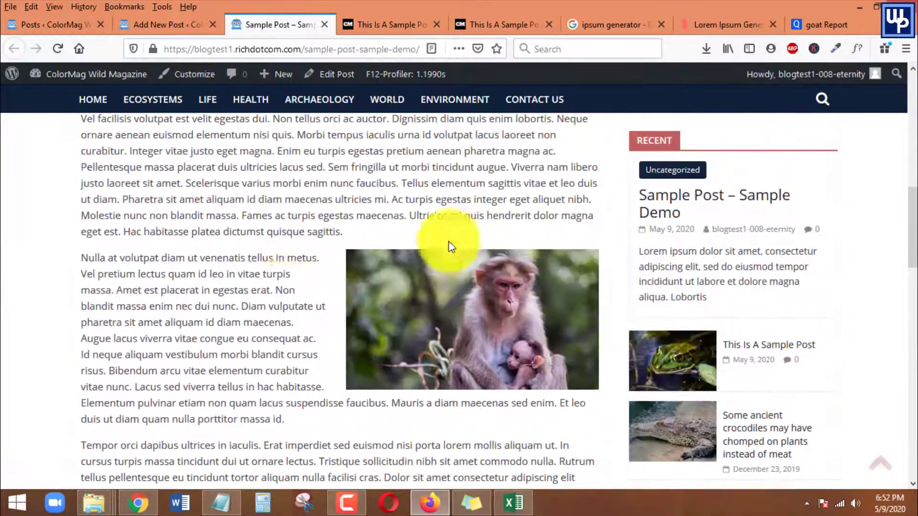